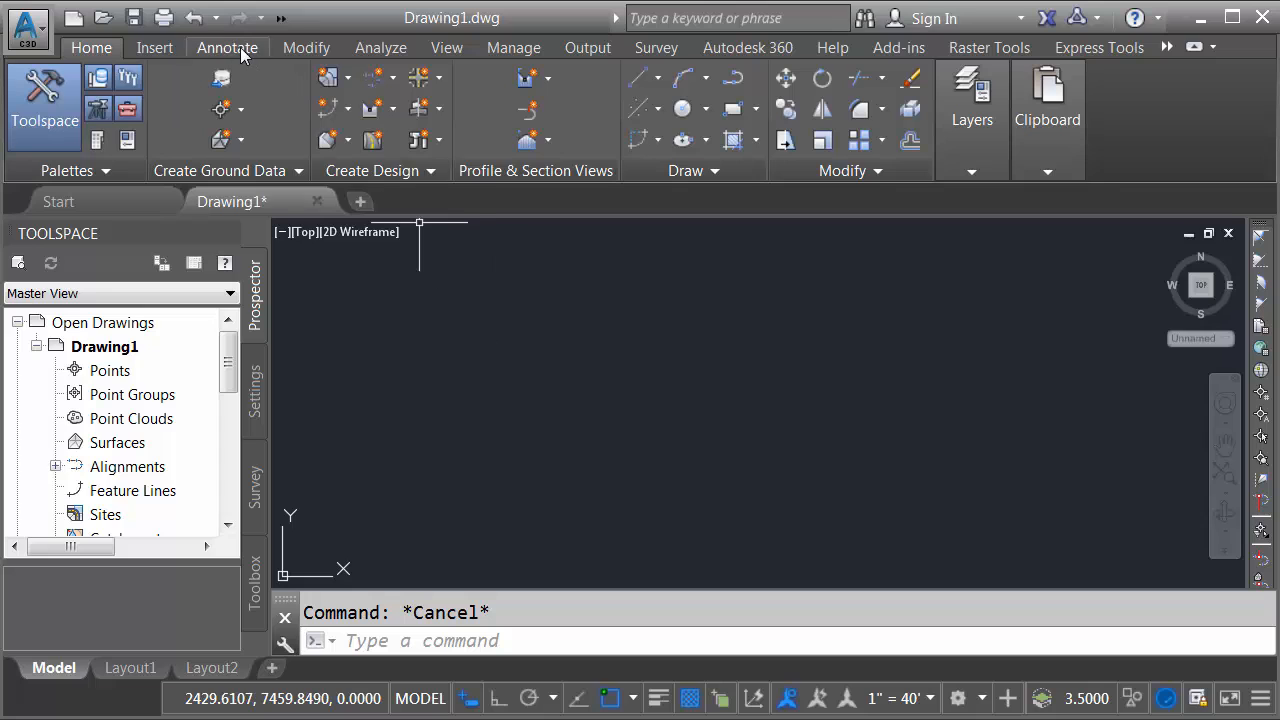
Create a multiline text box in the empty drawing area and enter the heading GENERAL NOTES, followed by a new line
left_click(227, 50)
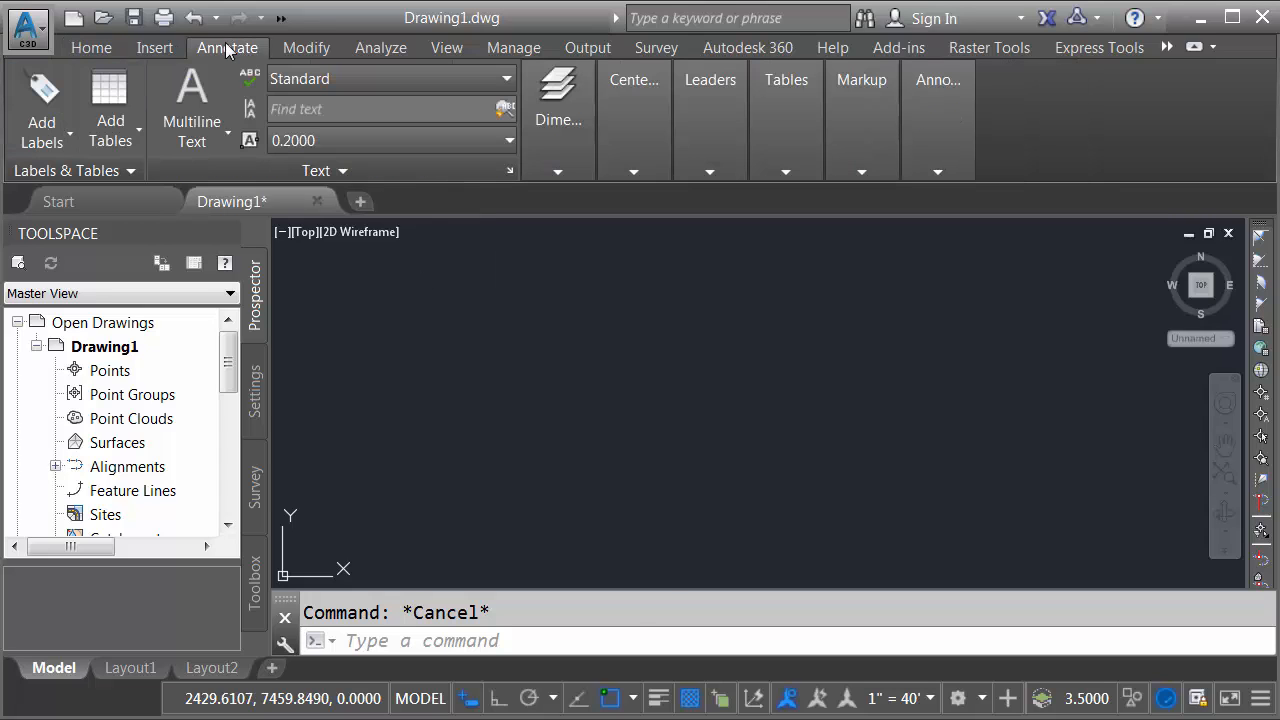
left_click(192, 93)
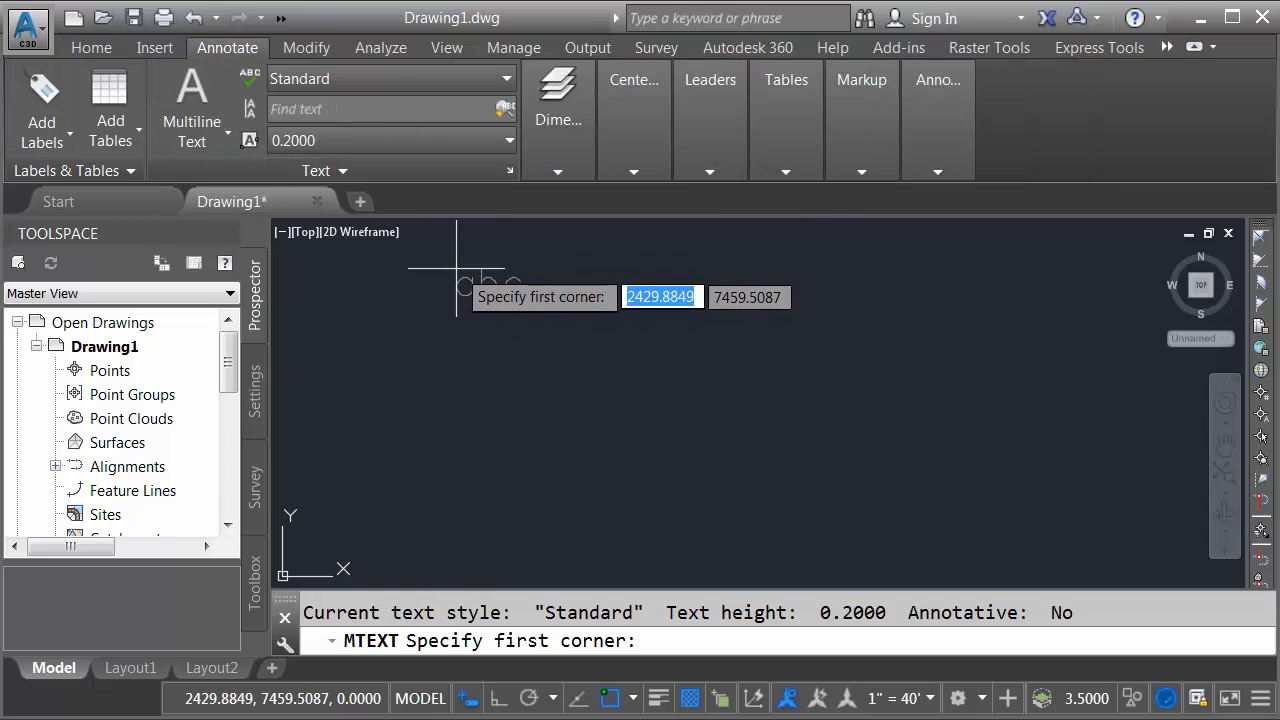
left_click(457, 250)
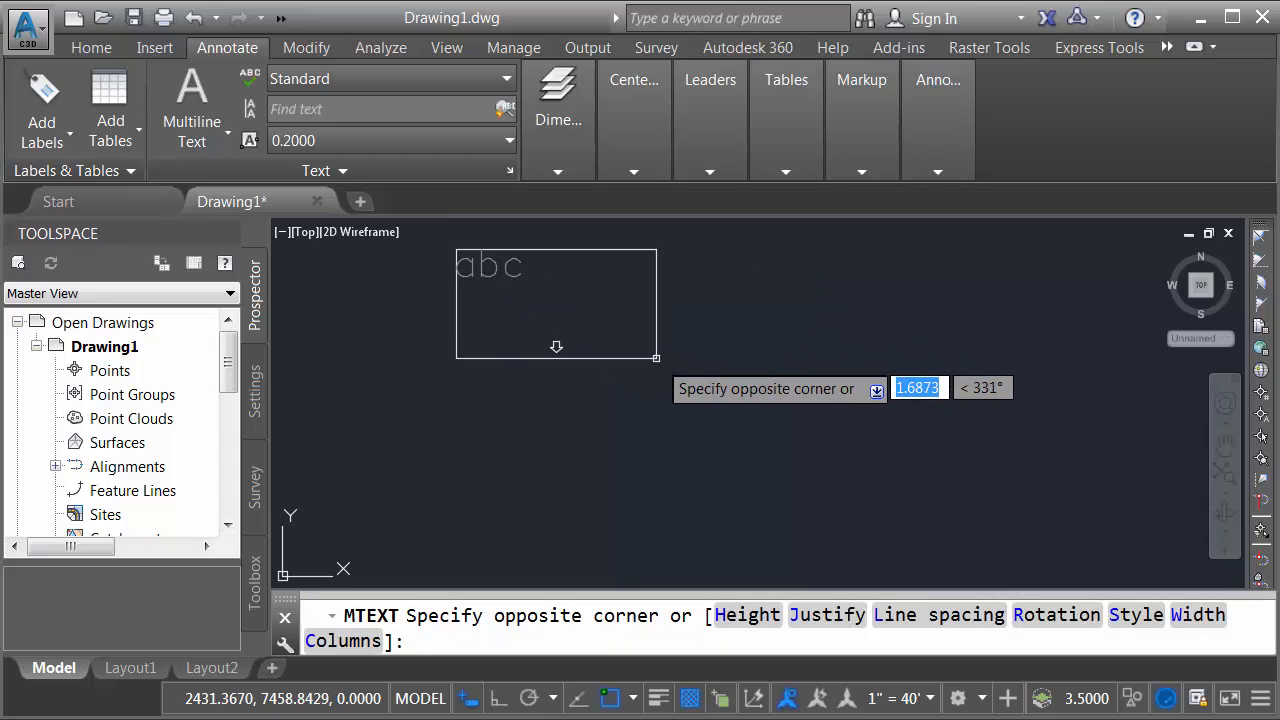
scroll(696, 373, "down", 2)
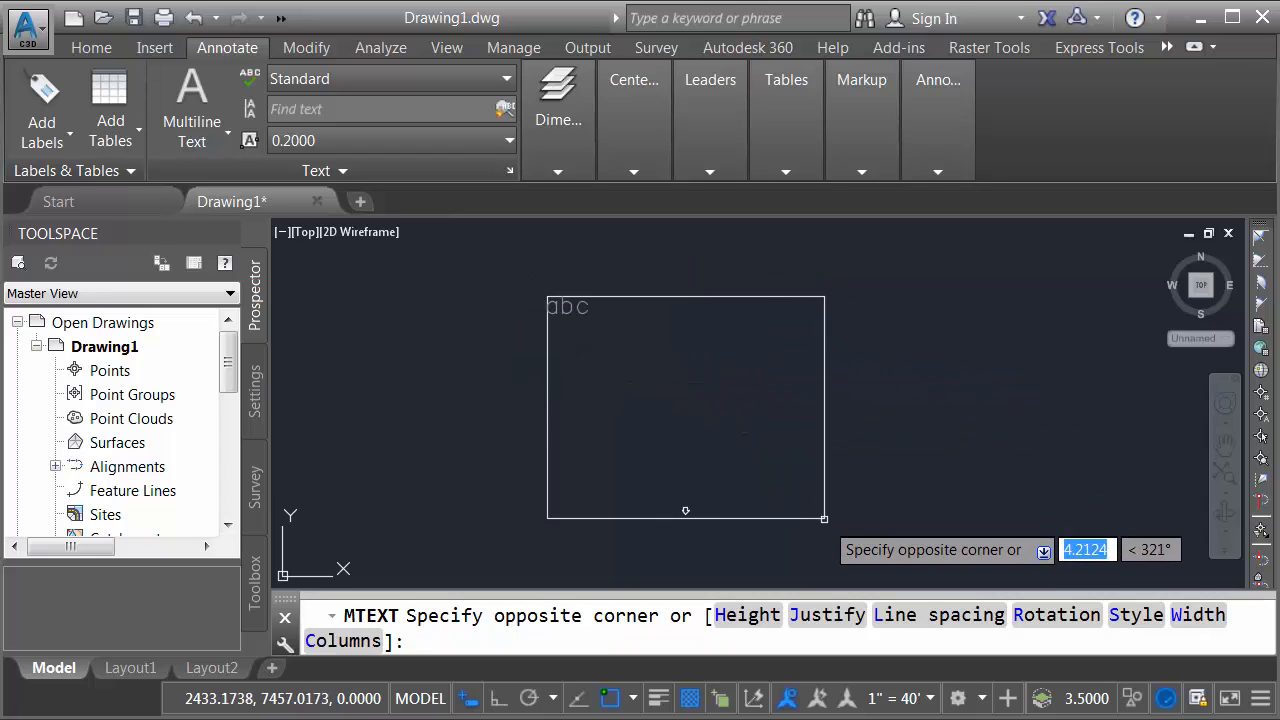
left_click(891, 565)
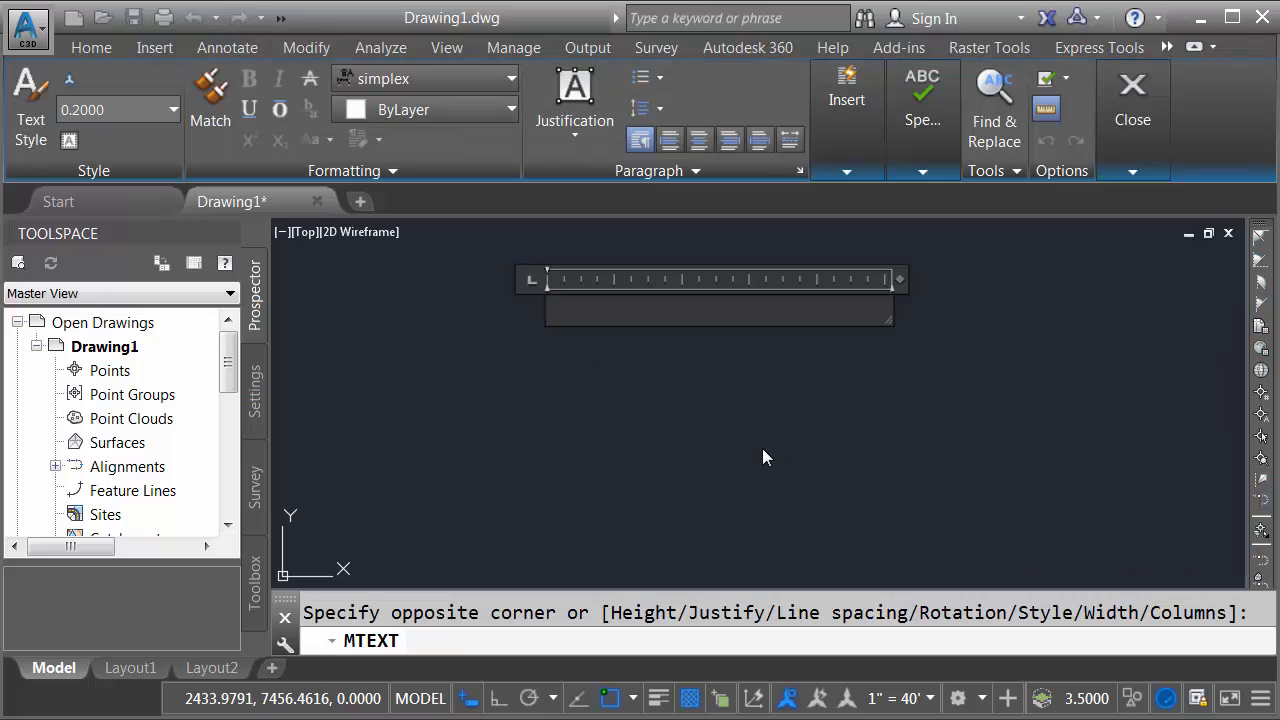
type("GENER")
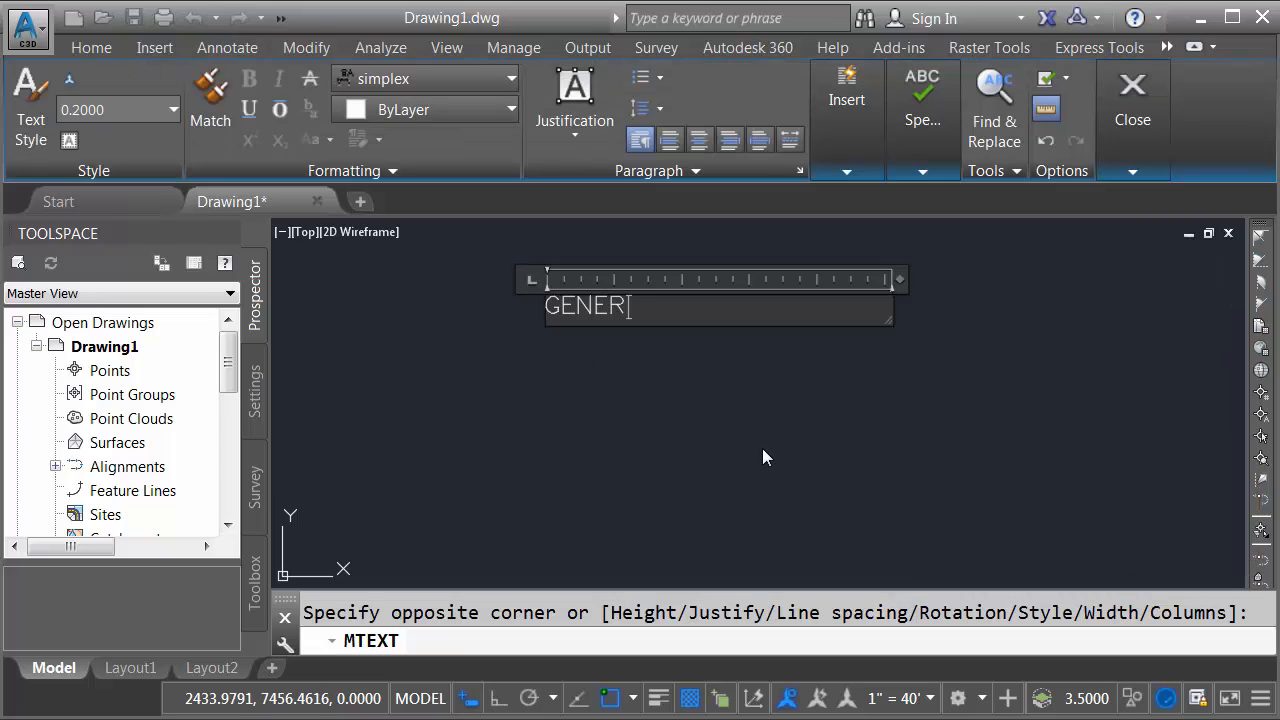
type("AL NOTES")
key("Return")
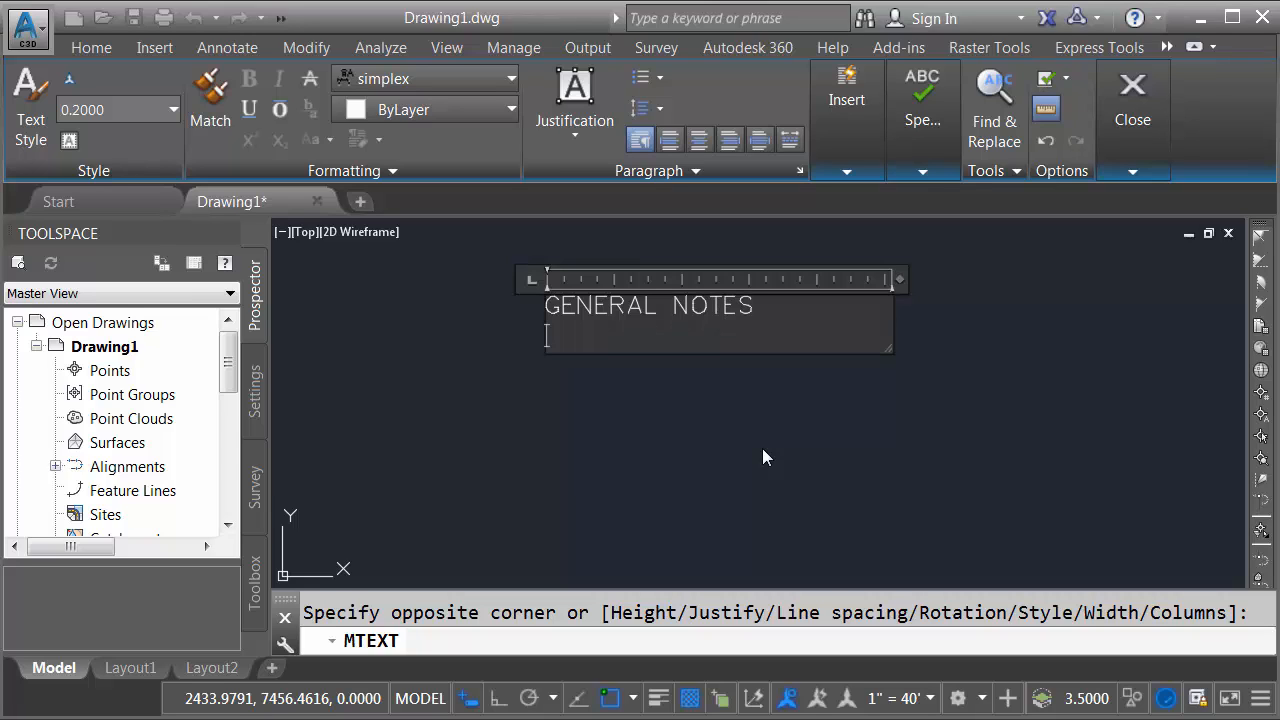
Start an automatically numbered list with "1." under the GENERAL NOTES heading and check its auto-numbering options
type("1")
type(".")
key("Tab")
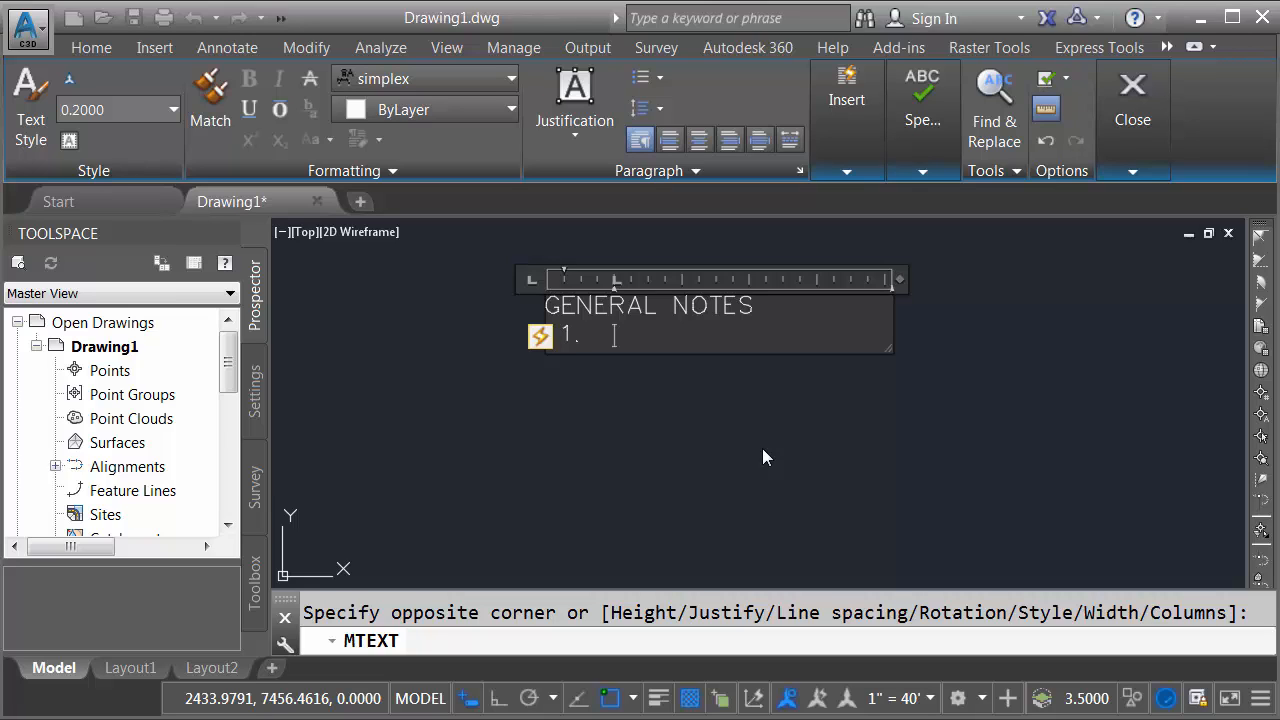
left_click(541, 338)
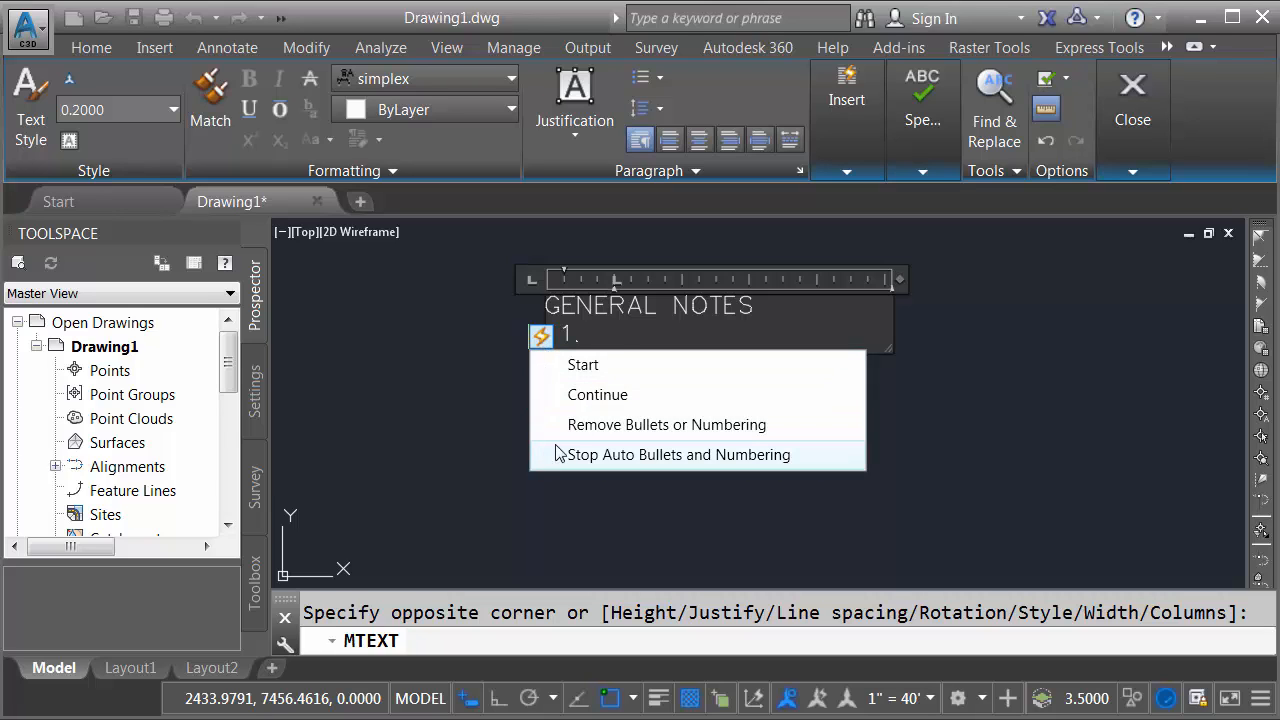
left_click(618, 329)
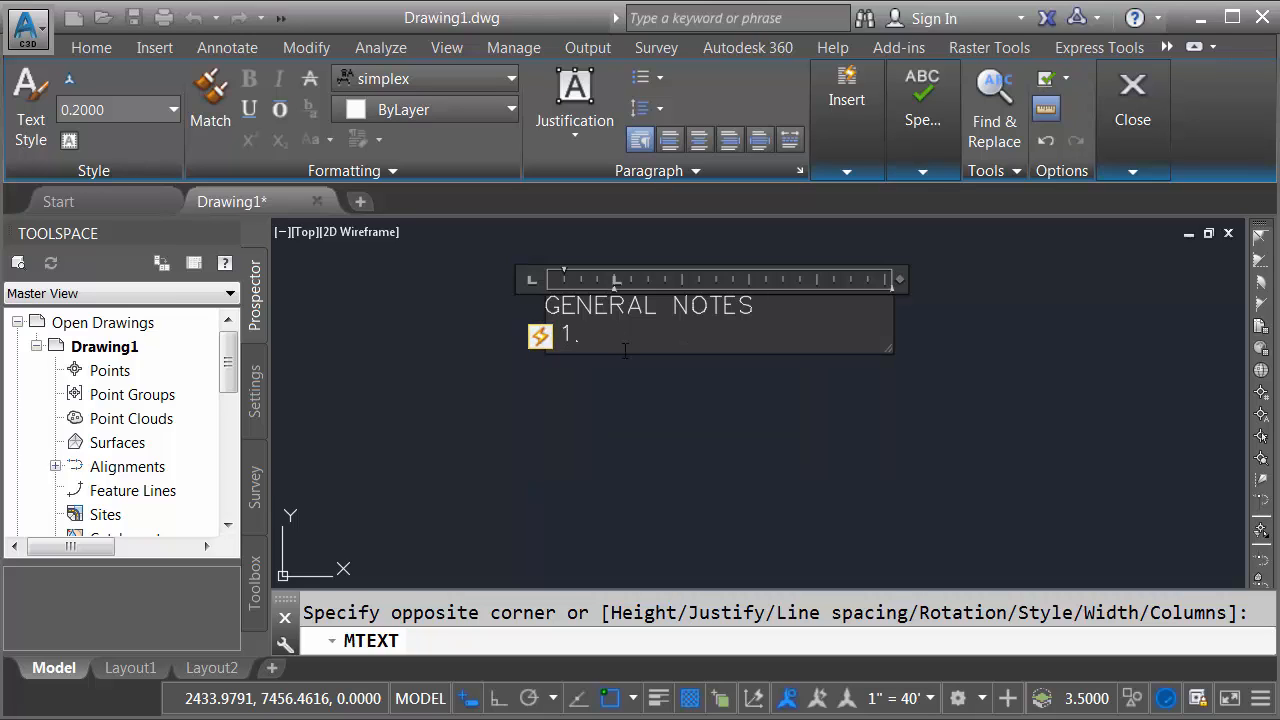
Enter MAJOR ITEM #1 through MAJOR ITEM #4 as consecutive numbered items, and remove the number from the empty line after them
type("MAJOR ITEM #1")
key("Return")
type("MAJOR ITEM")
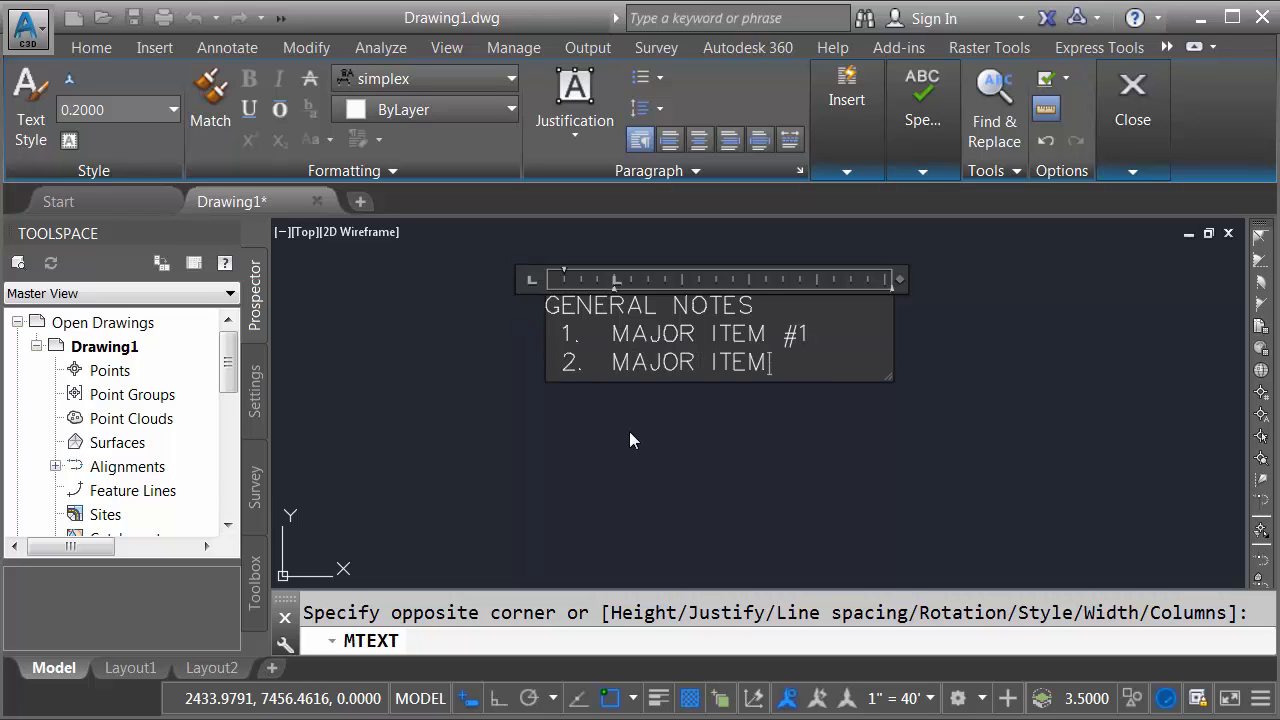
type(" #2")
key("Return")
type("MA")
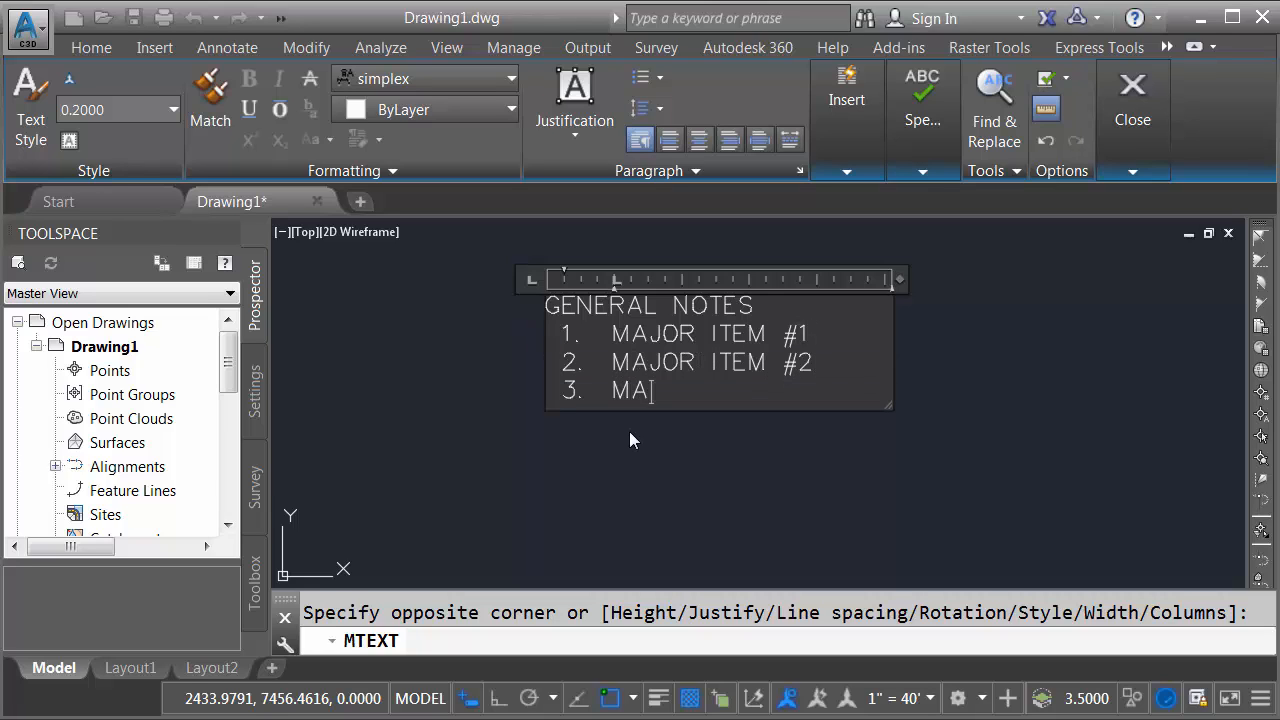
type("JOR ITEM #3")
key("Return")
type("MAJOR ")
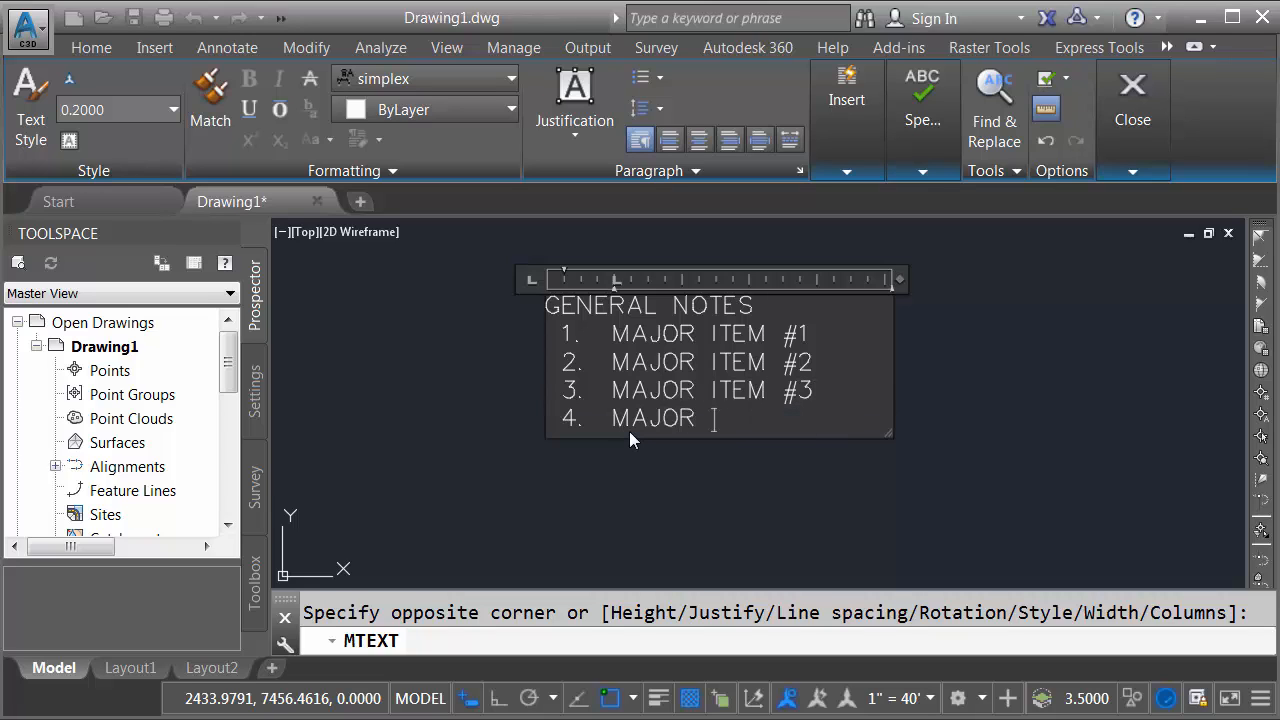
type("ITEM #4")
key("Return")
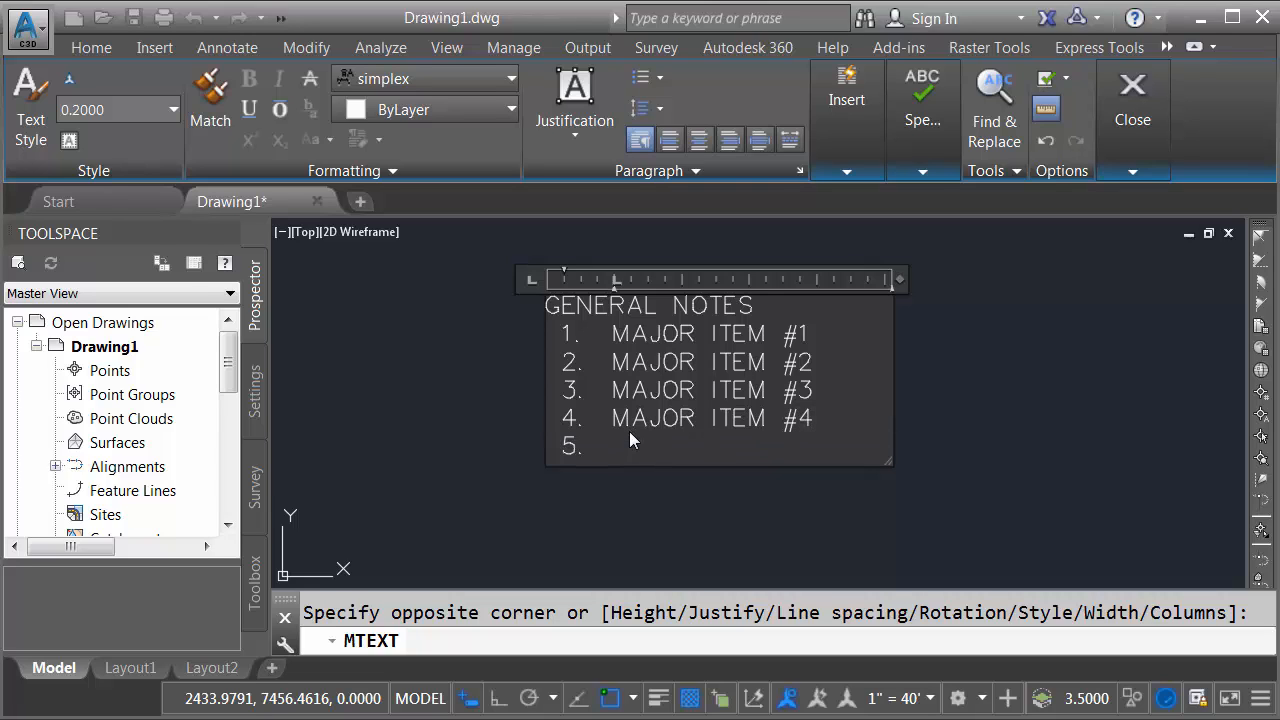
key("BackSpace")
Insert a line below MAJOR ITEM #1 and start a lettered list there with "A." and SUB ITEM #1
left_click(816, 334)
key("Return")
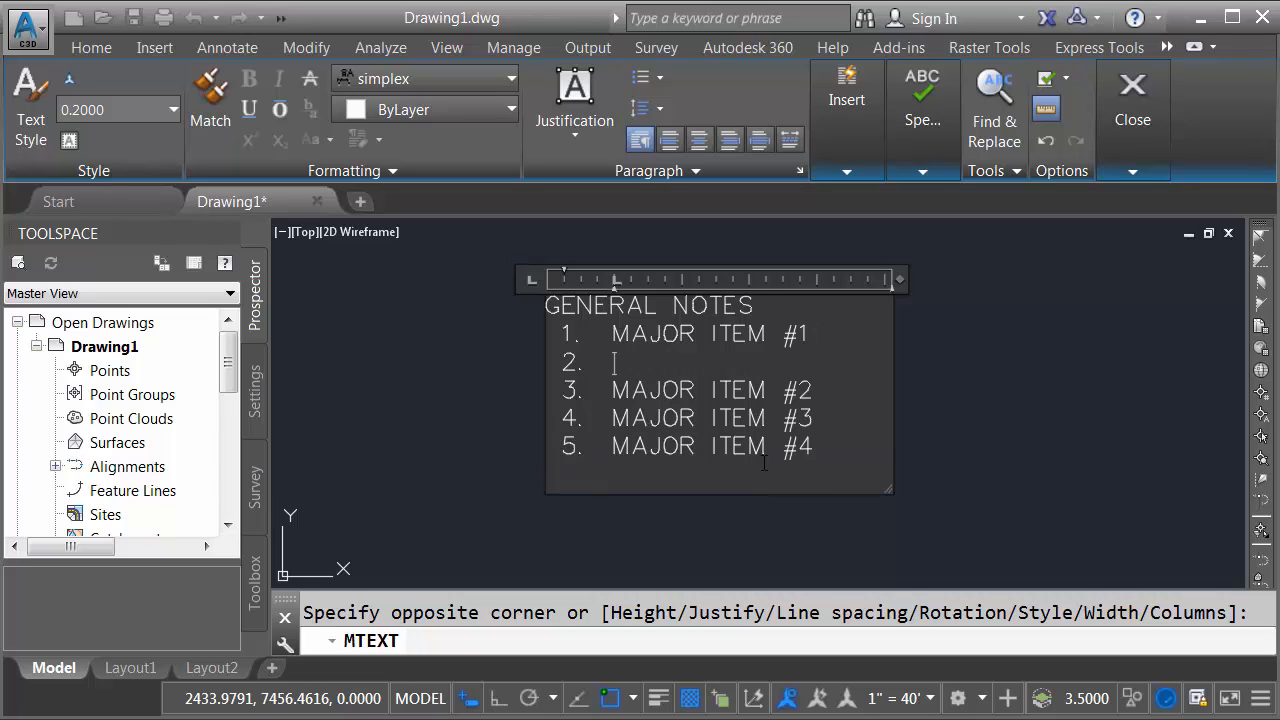
key("BackSpace")
type("A.")
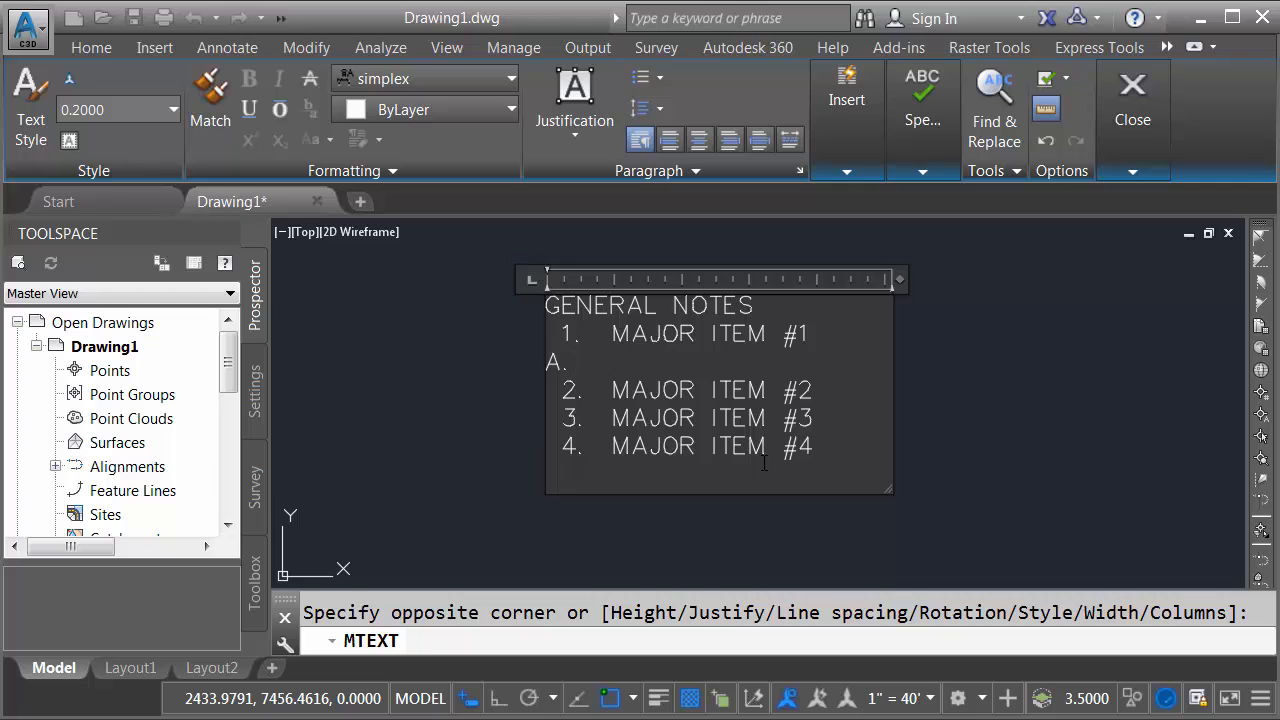
key("Tab")
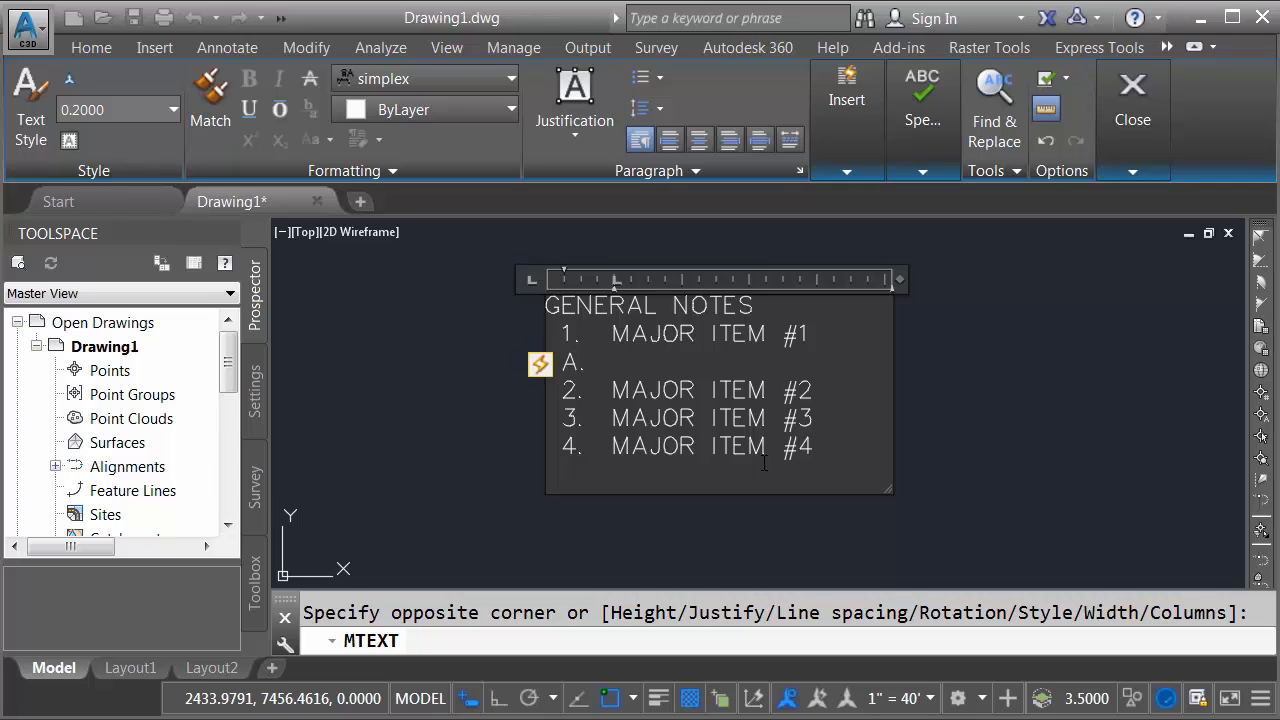
type("SUB ITEM ")
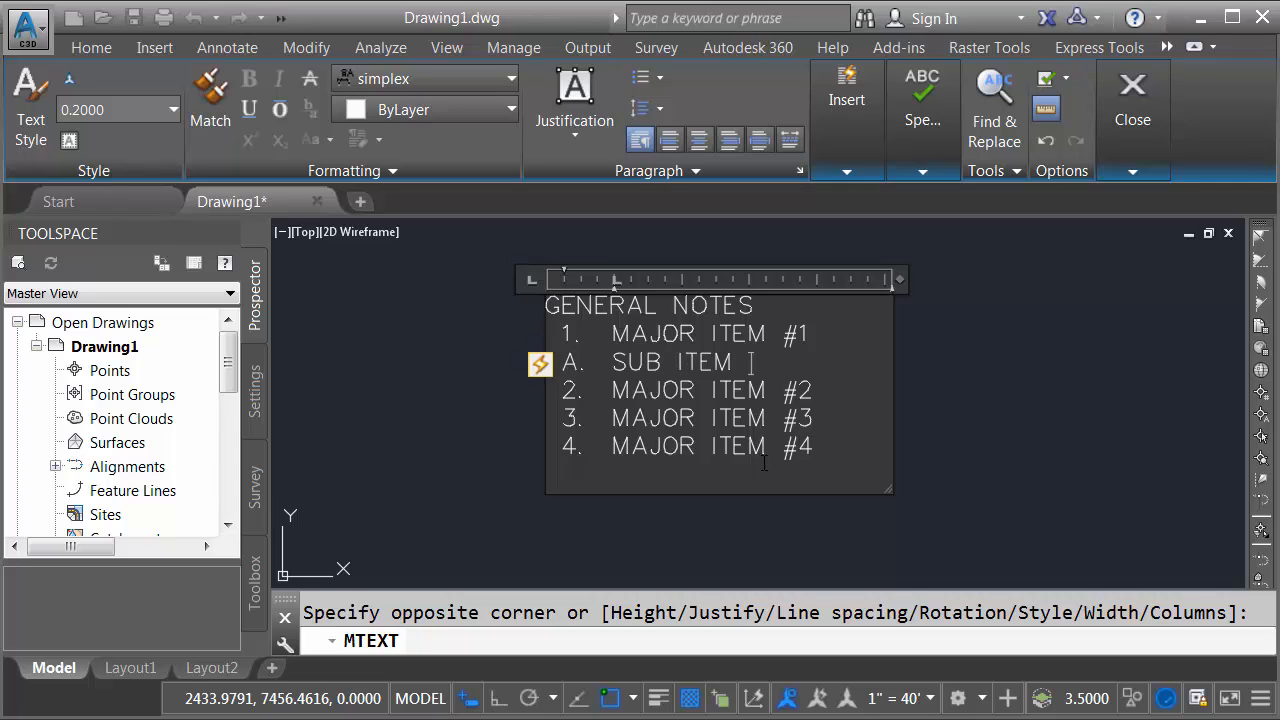
type("#1")
Add SUB ITEM #2 and SUB ITEM #3 to the lettered list, and indent all three sub items one level beneath MAJOR ITEM #1
key("Return")
type("SUB ITEM ")
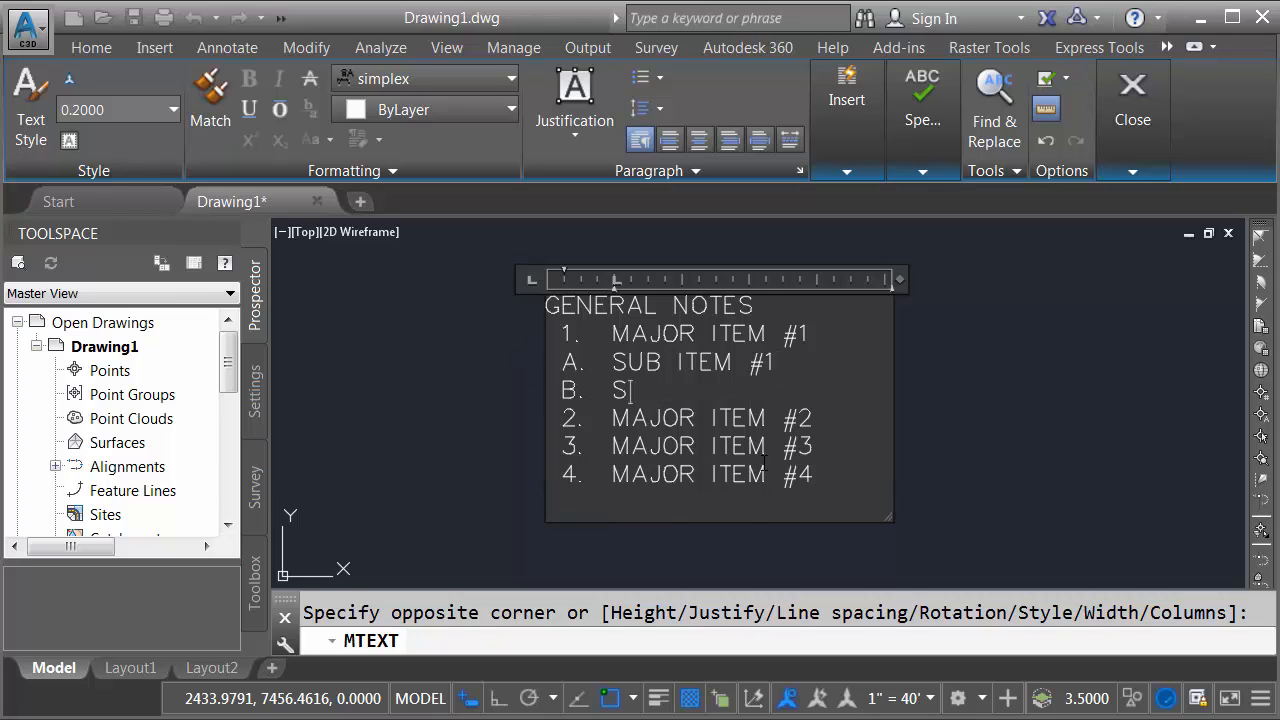
type("#2")
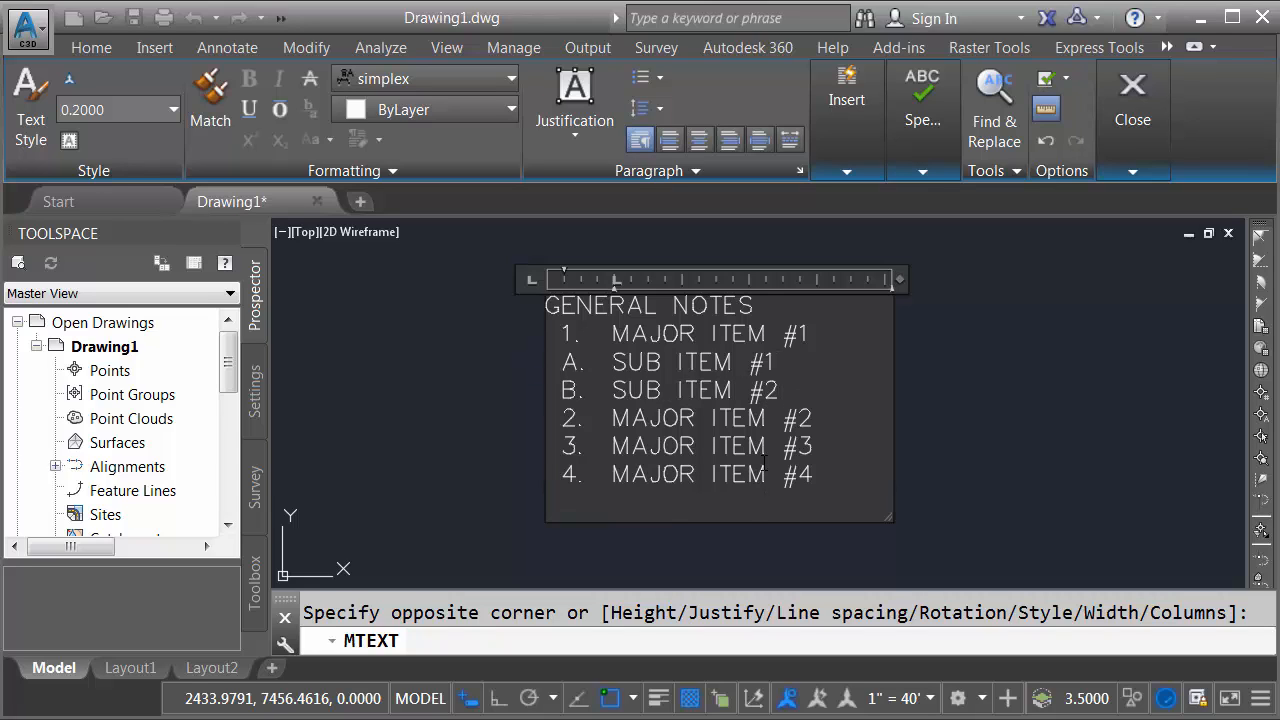
key("Return")
type("SUB ITEM ")
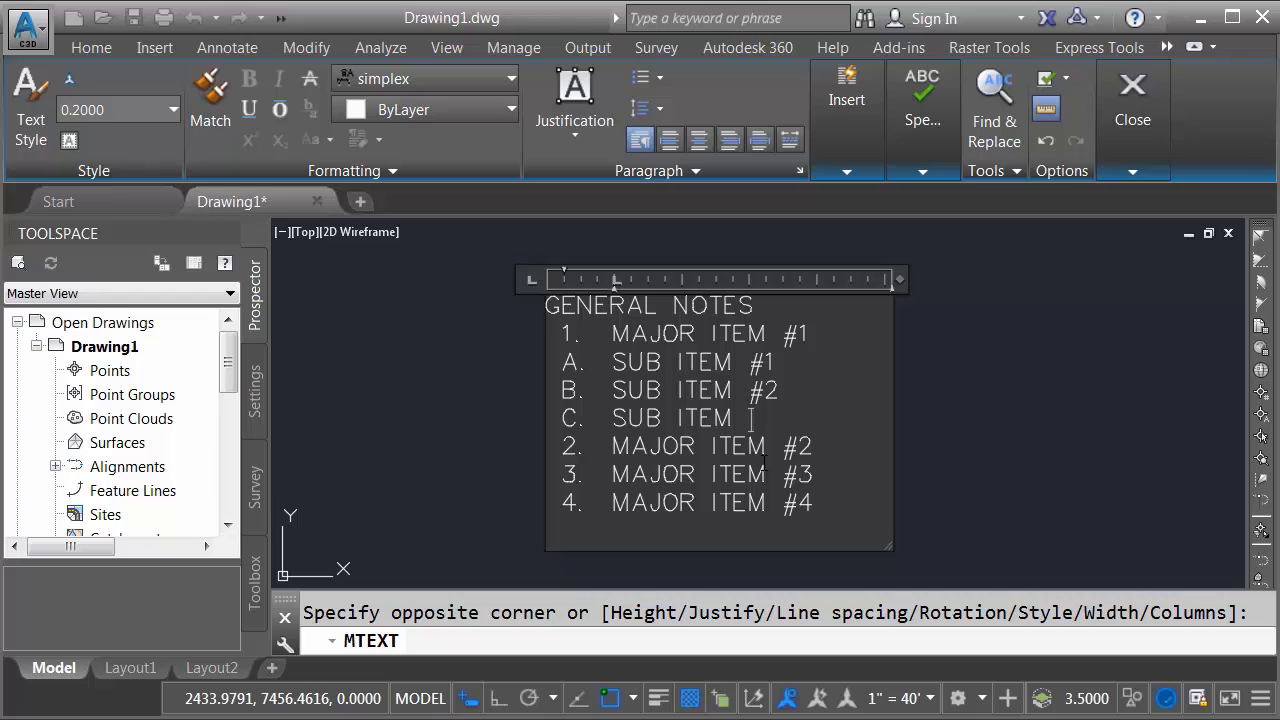
type("#3")
left_click_drag(616, 291, 679, 283)
left_click_drag(565, 275, 633, 276)
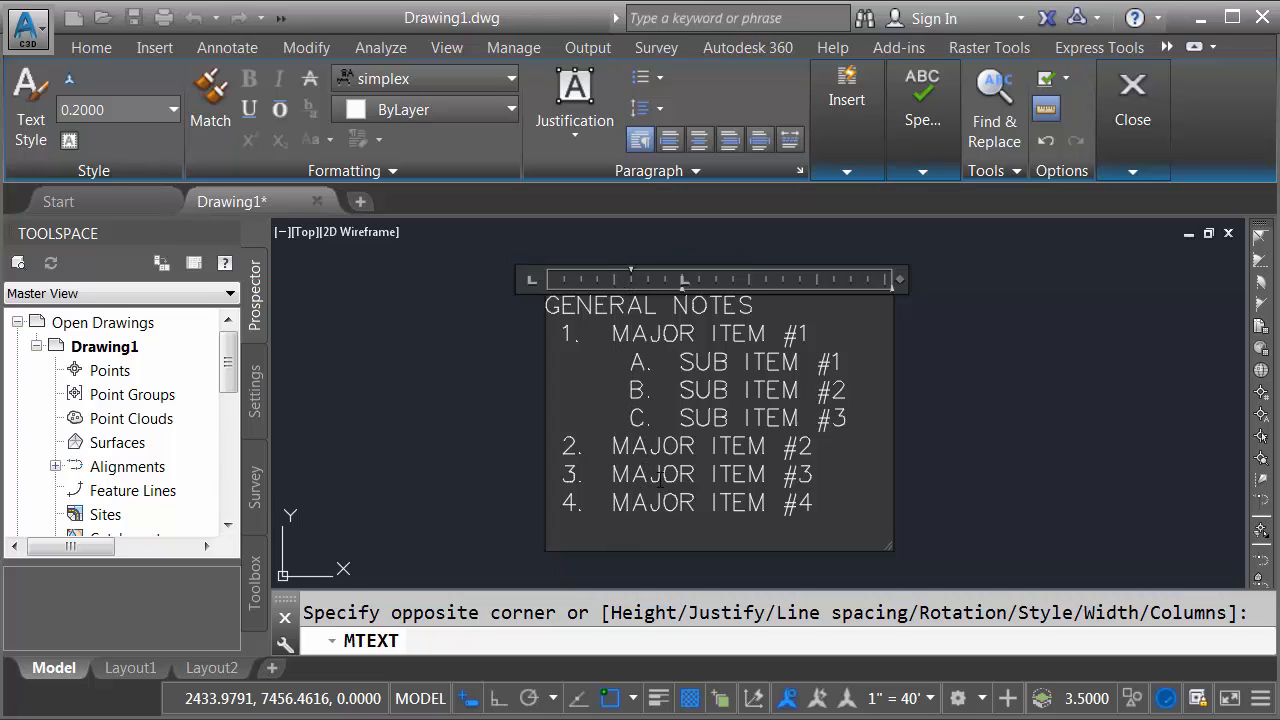
Insert an indented lettered list below MAJOR ITEM #3, starting at "A.", with SUB ITEM #1 and SUB ITEM #2
left_click(826, 478)
key("Return")
key("BackSpace")
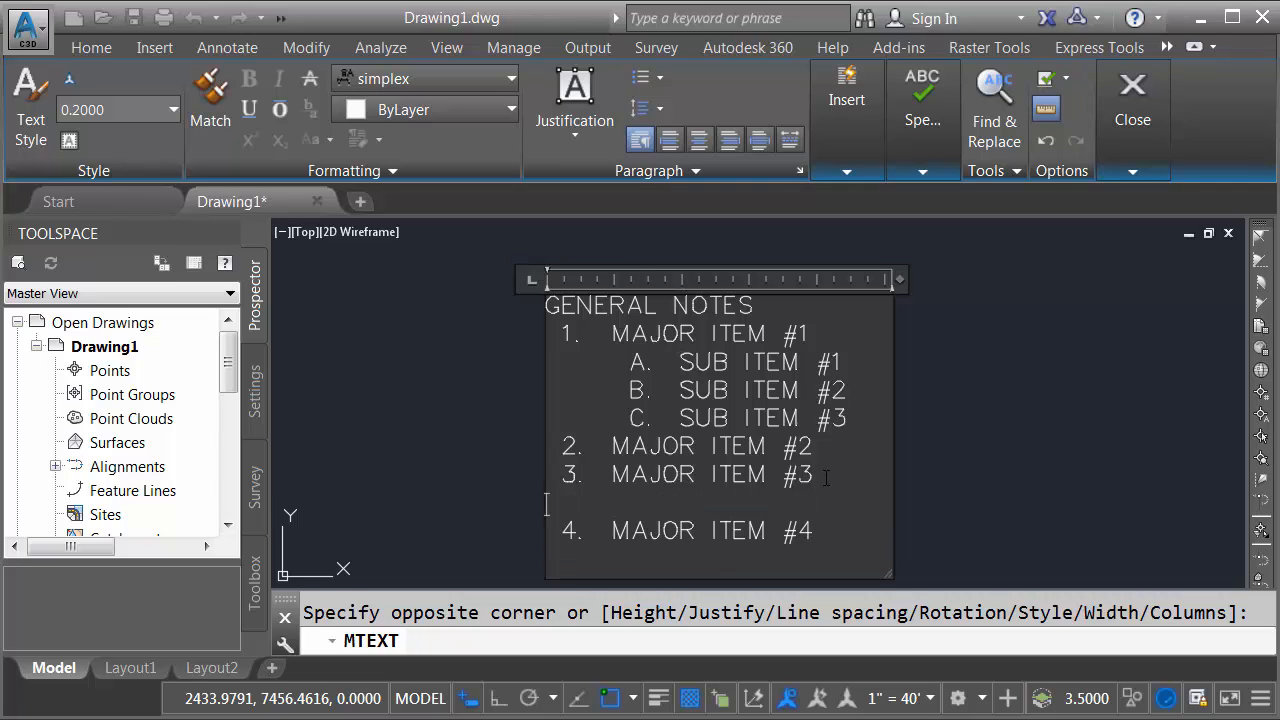
type("A.")
key("Tab")
type("SUB ITE")
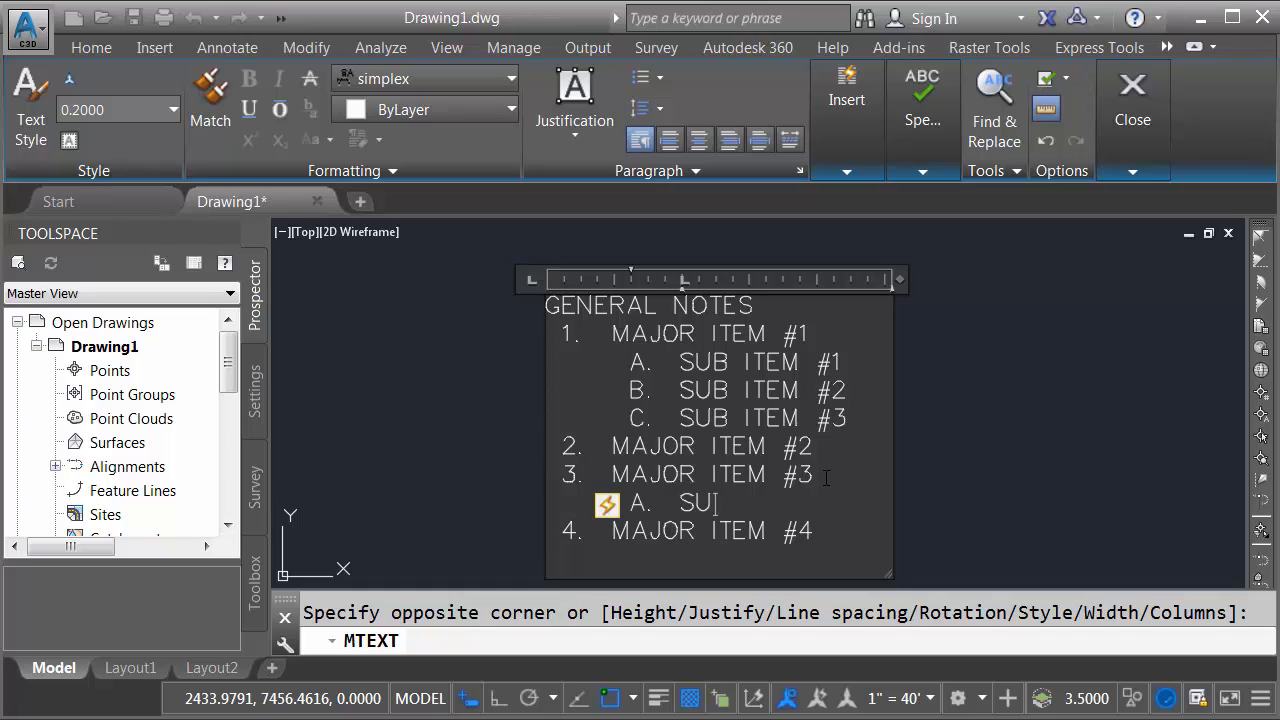
type("M #1")
key("Return")
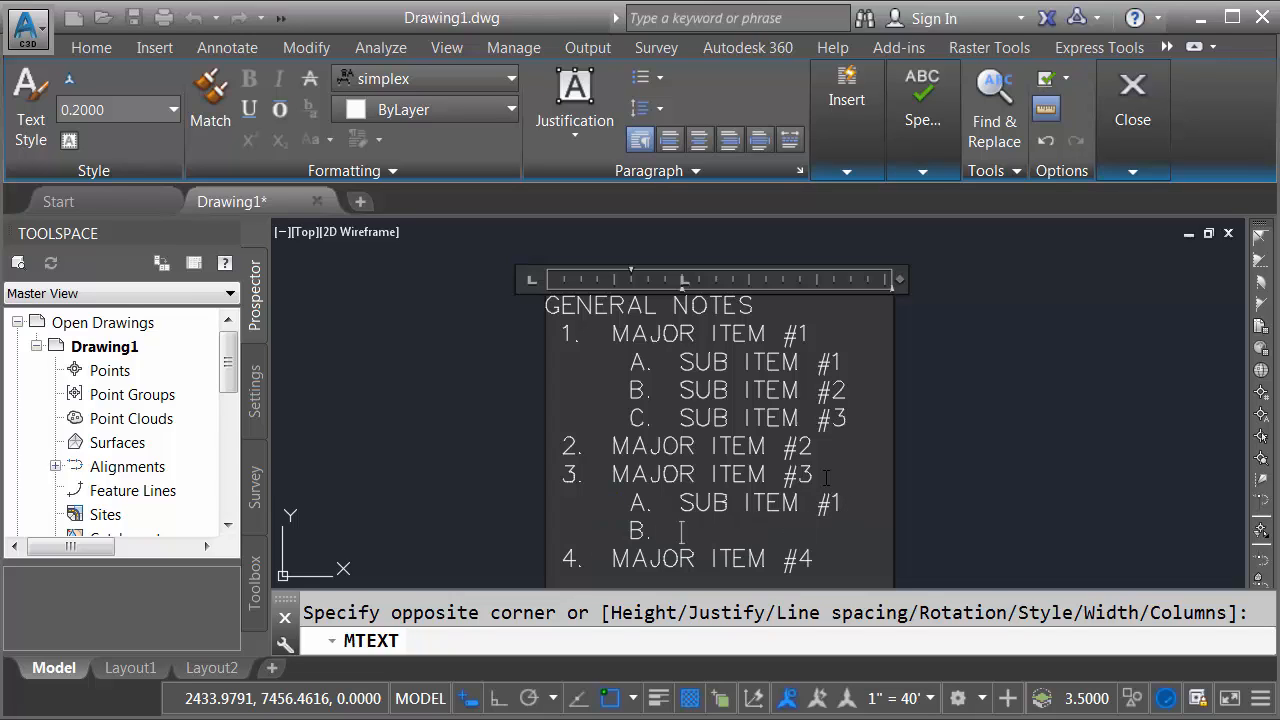
type("SUB ITEM #2")
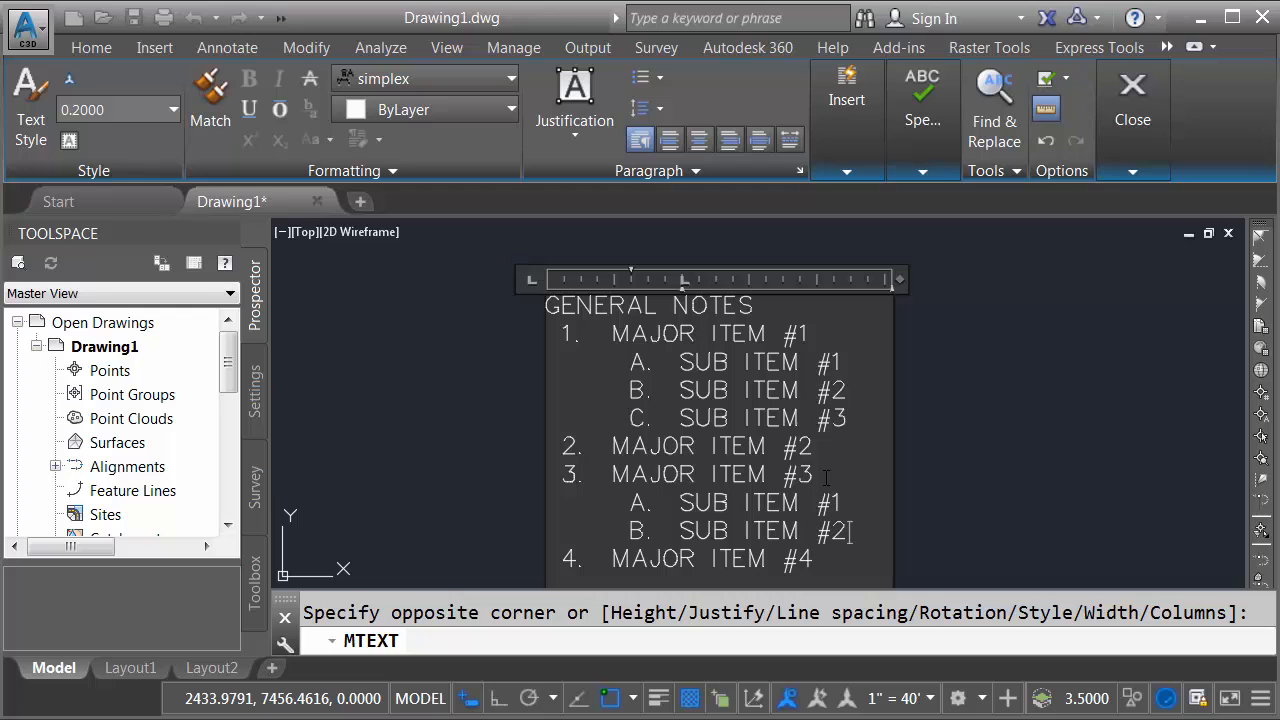
Extend the bottom edge of the text box to make room for more lines
scroll(898, 494, "down", 3)
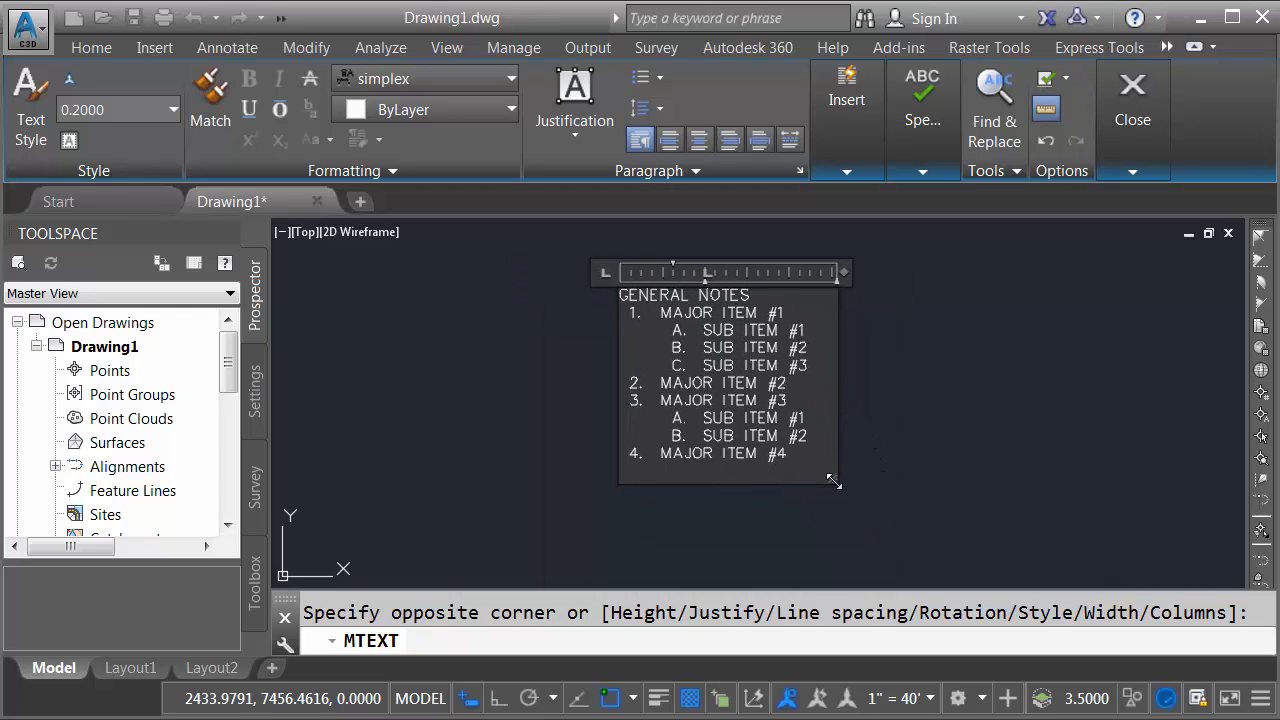
left_click_drag(834, 519, 835, 547)
scroll(732, 320, "up", 2)
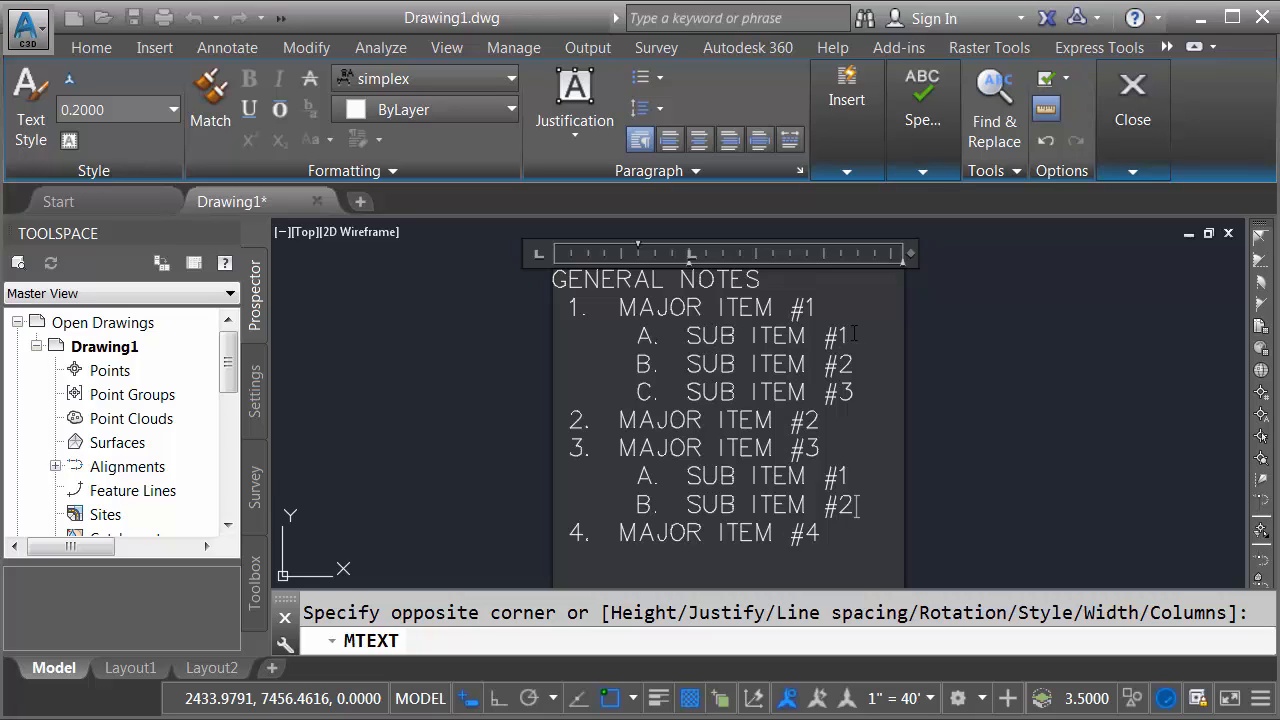
Below SUB ITEM #1 of MAJOR ITEM #1, insert a lowercase lettered list starting at "a." with three lines reading SMALLER ITEM
key("Return")
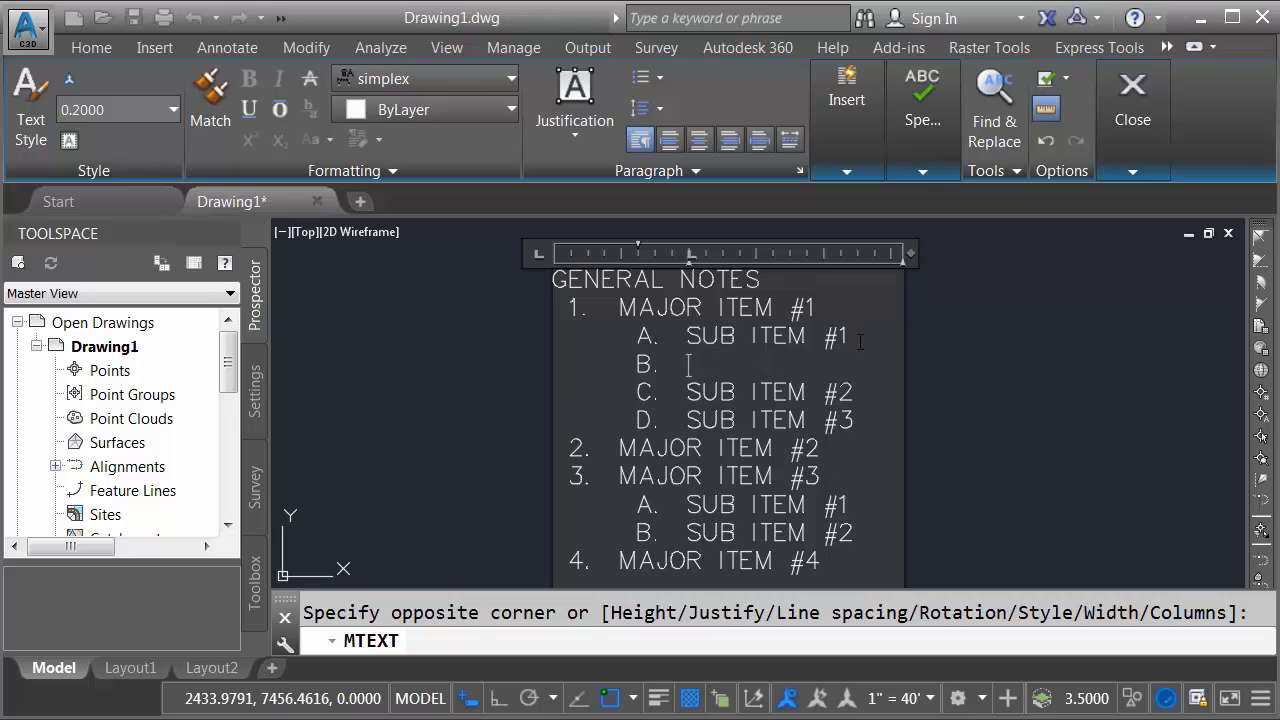
key("BackSpace")
type("a.")
key("Tab")
type("SMALLER ITEM")
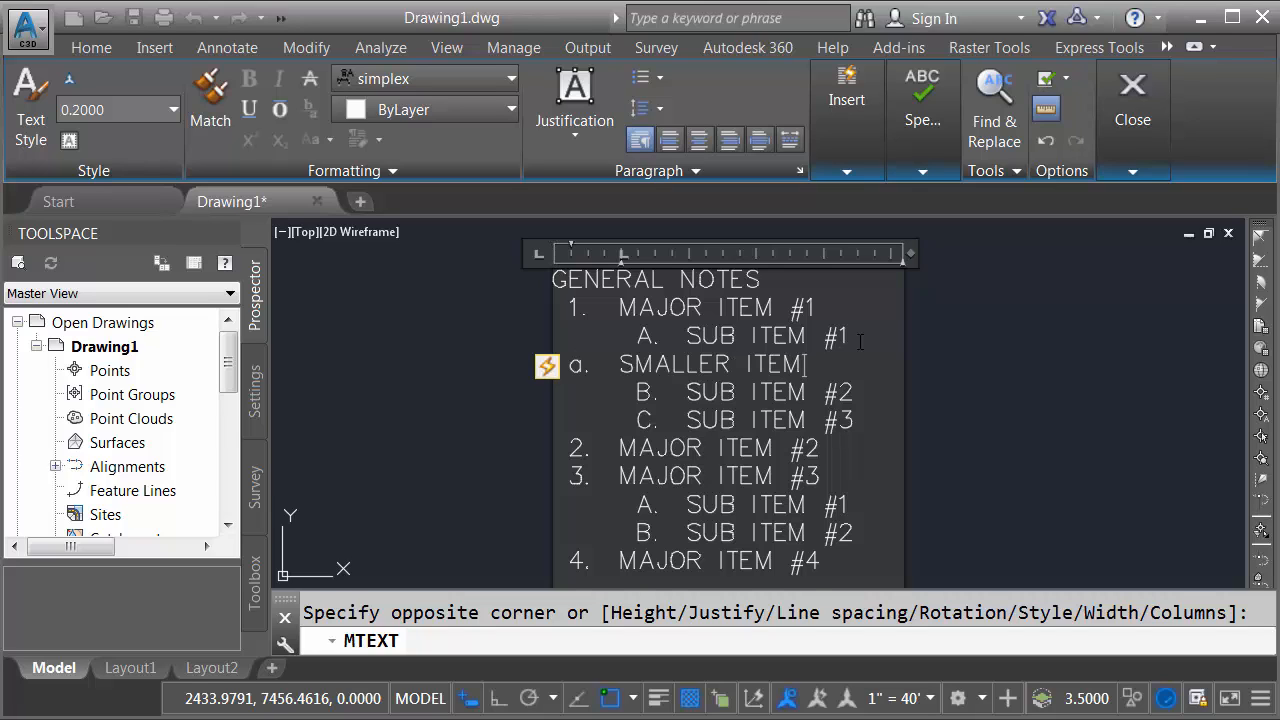
key("Return")
type("SMALLER ITEM")
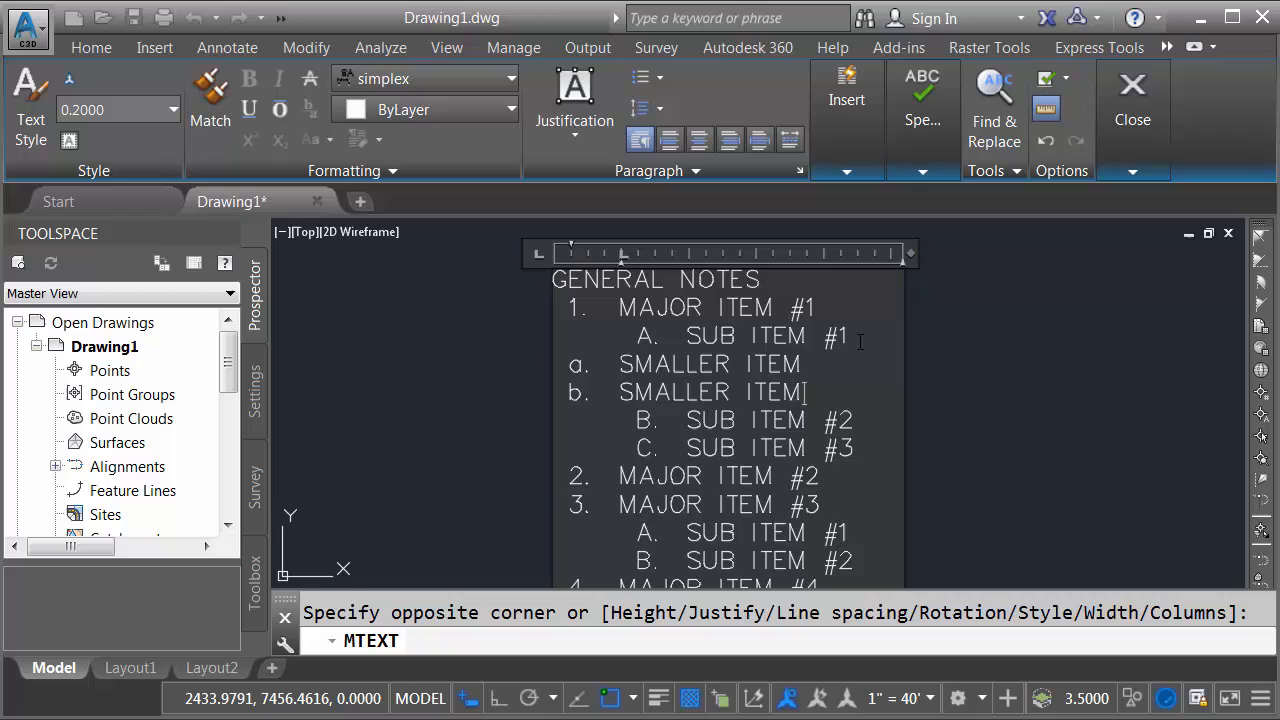
key("Return")
type("SMALLER ITEM")
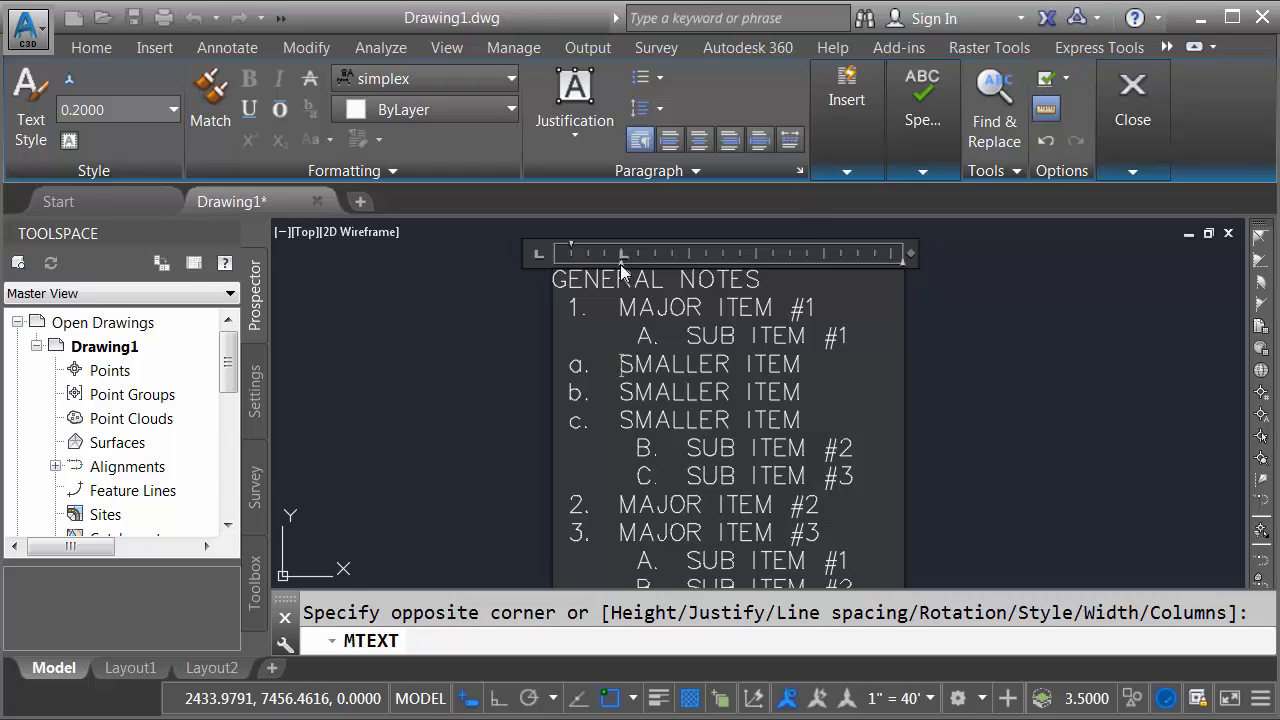
Indent the three SMALLER ITEM lines, both letters and text, one level beneath SUB ITEM #1
left_click_drag(621, 266, 735, 264)
left_click_drag(623, 254, 738, 258)
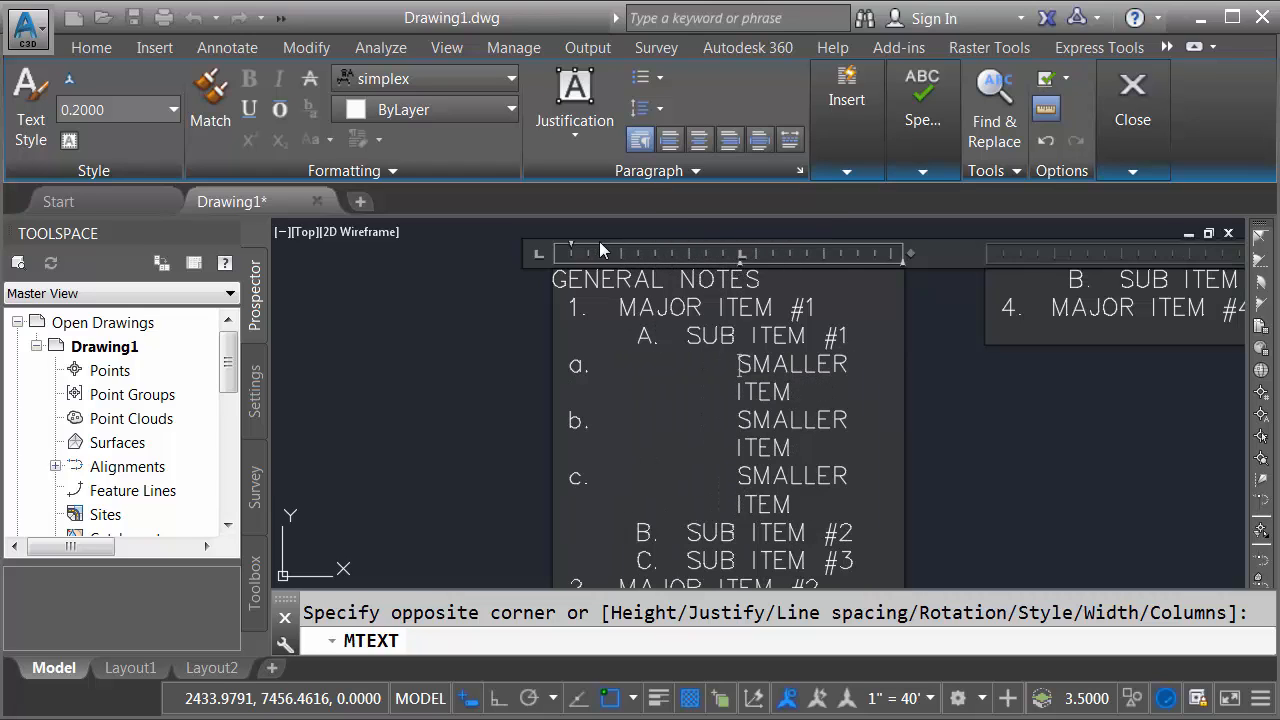
left_click_drag(578, 246, 698, 252)
Enlarge the text box in width and height so each SMALLER ITEM fits on one line and all notes stay in one column
scroll(802, 360, "down", 3)
scroll(849, 457, "up", 1)
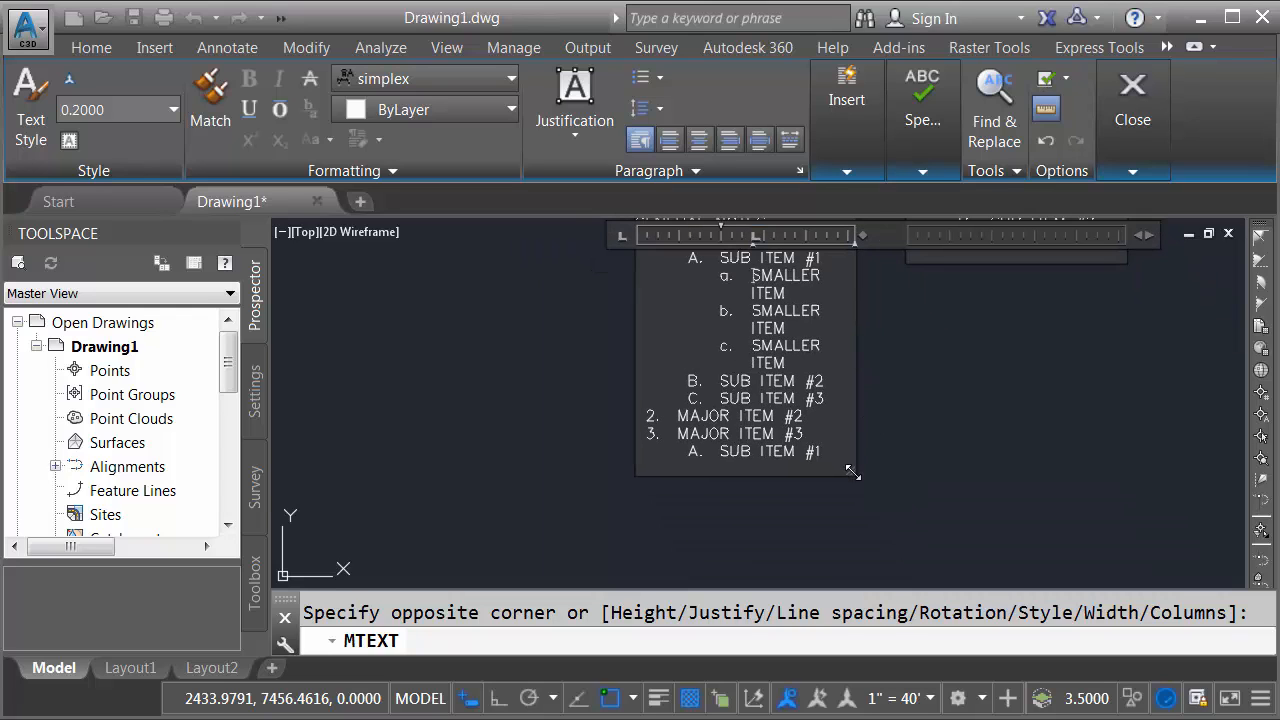
left_click_drag(852, 472, 884, 512)
scroll(820, 318, "up", 1)
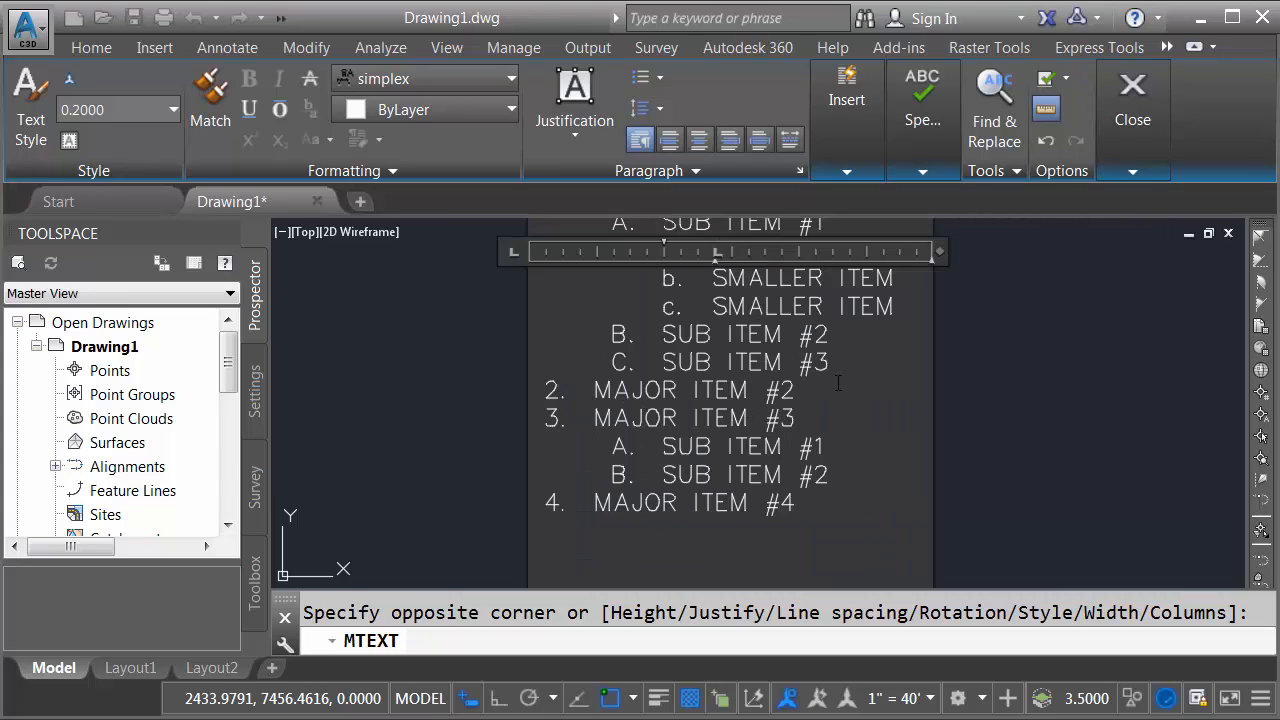
Below SUB ITEM #1 of MAJOR ITEM #3, insert a lowercase lettered list starting at "a." with two lines reading SMALLER ITEM
left_click(838, 381)
left_click(830, 449)
key("Return")
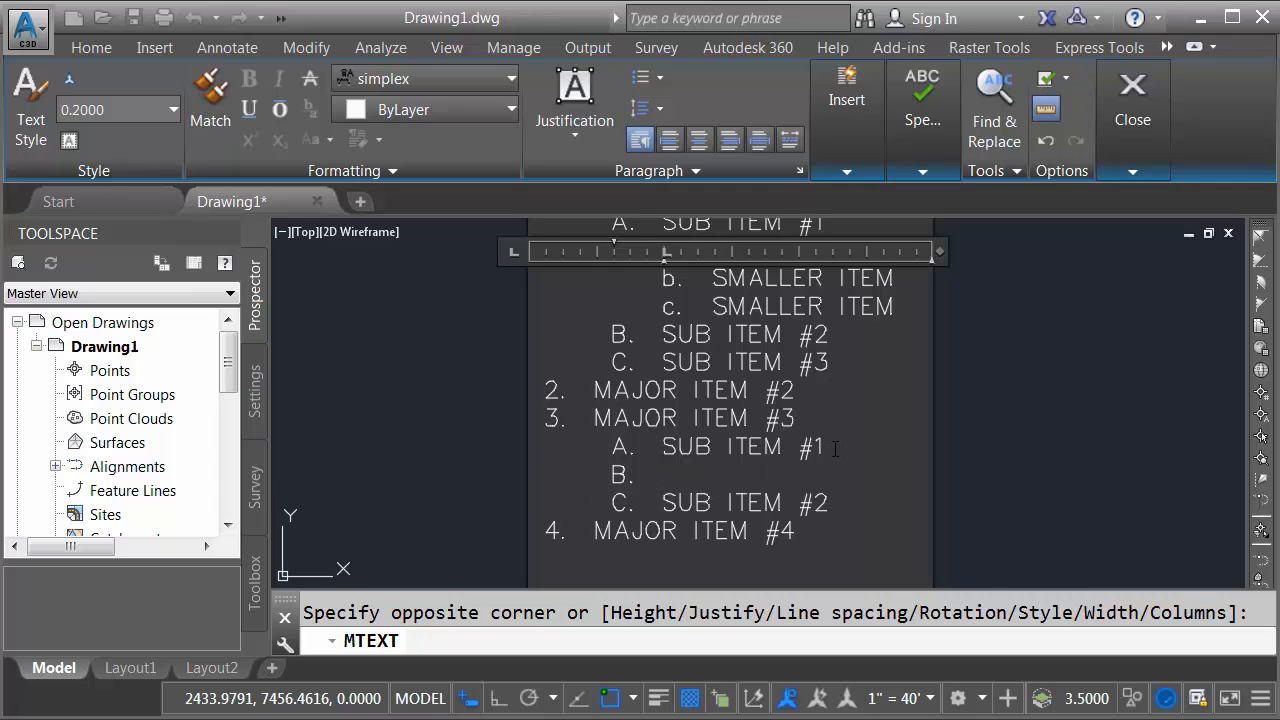
key("BackSpace")
type("a.")
type("S")
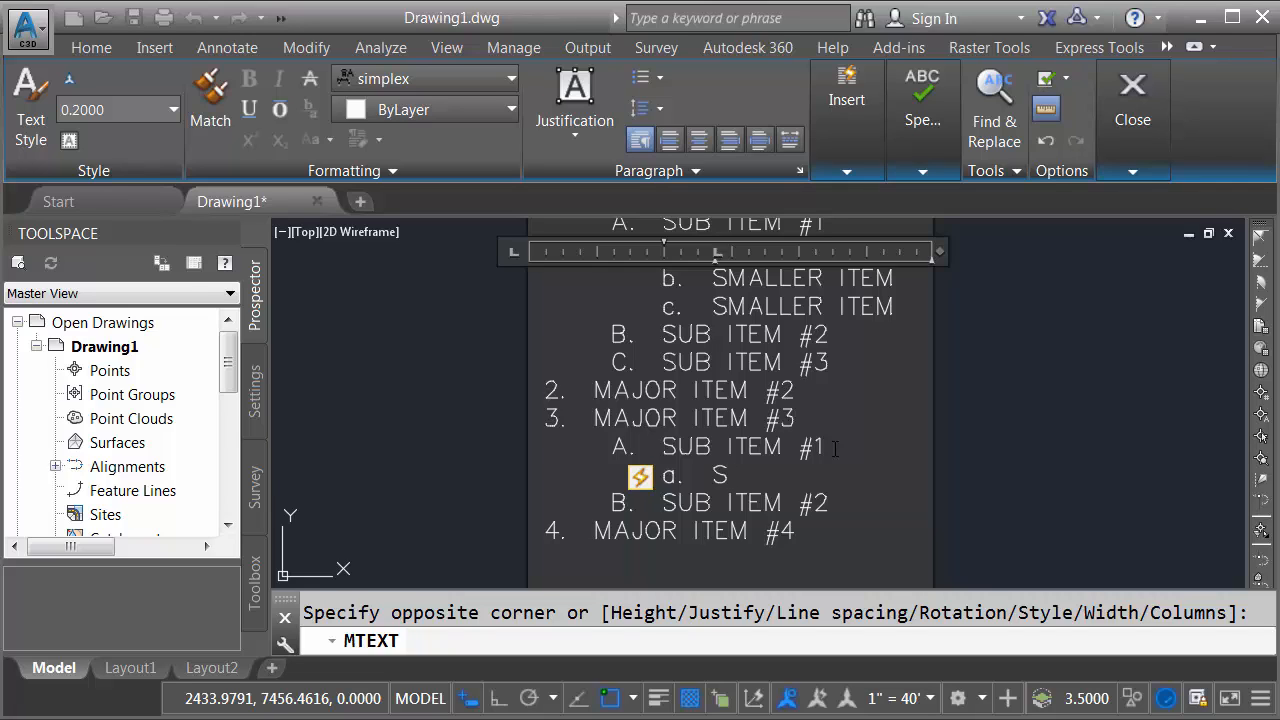
type("MALLER ITEM")
key("Return")
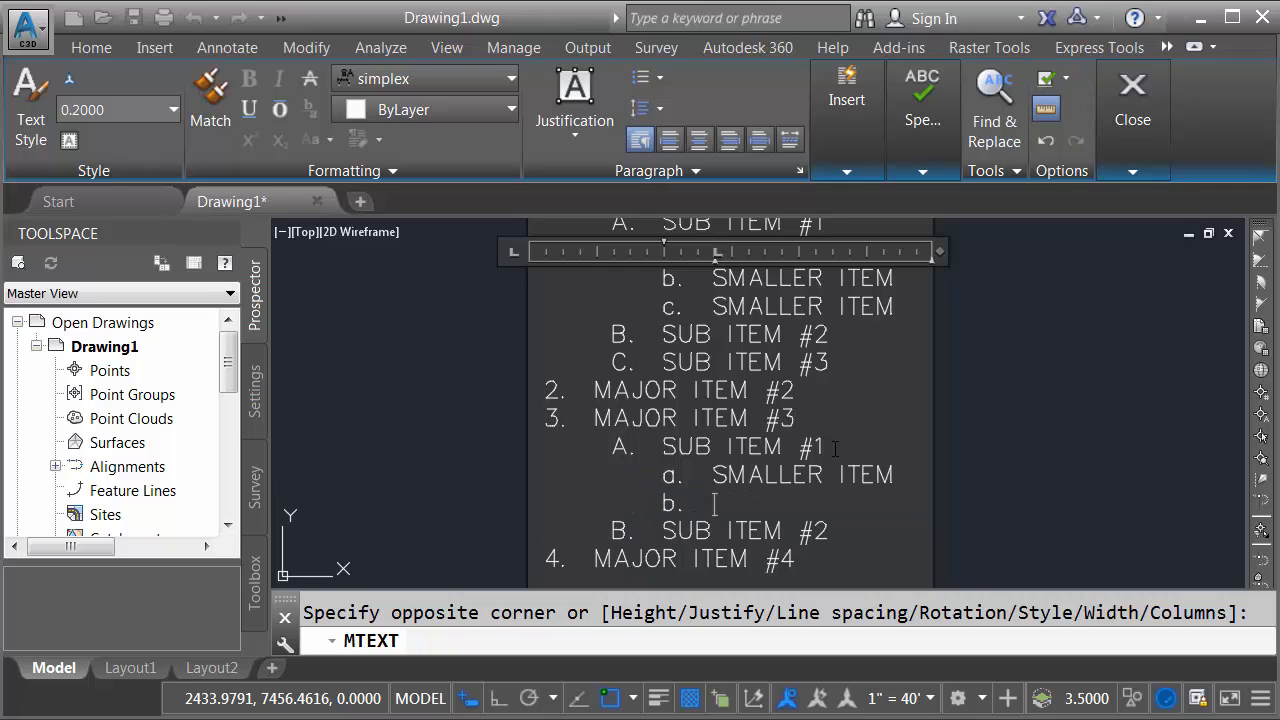
type("SMALLER ITEM")
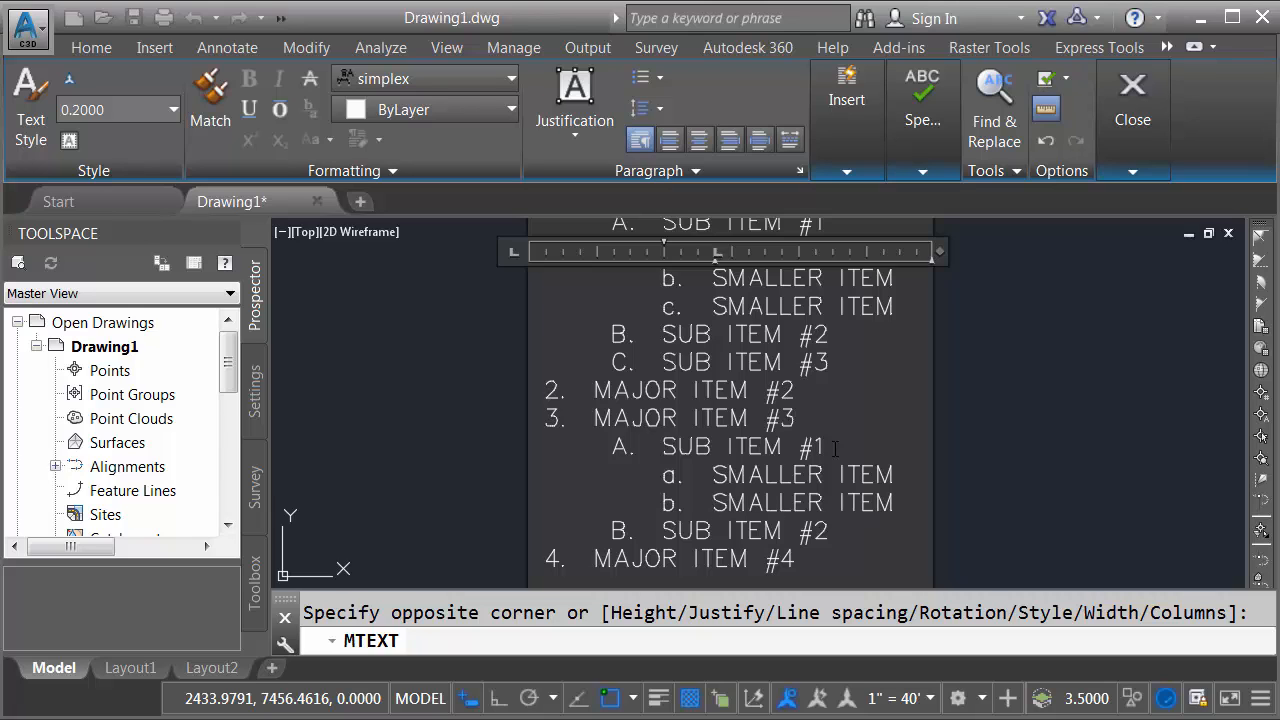
Make the lettering of SUB ITEM #1 under MAJOR ITEM #3 continue from the lettered list under MAJOR ITEM #1
scroll(812, 413, "down", 2)
middle_click_drag(800, 387, 737, 409)
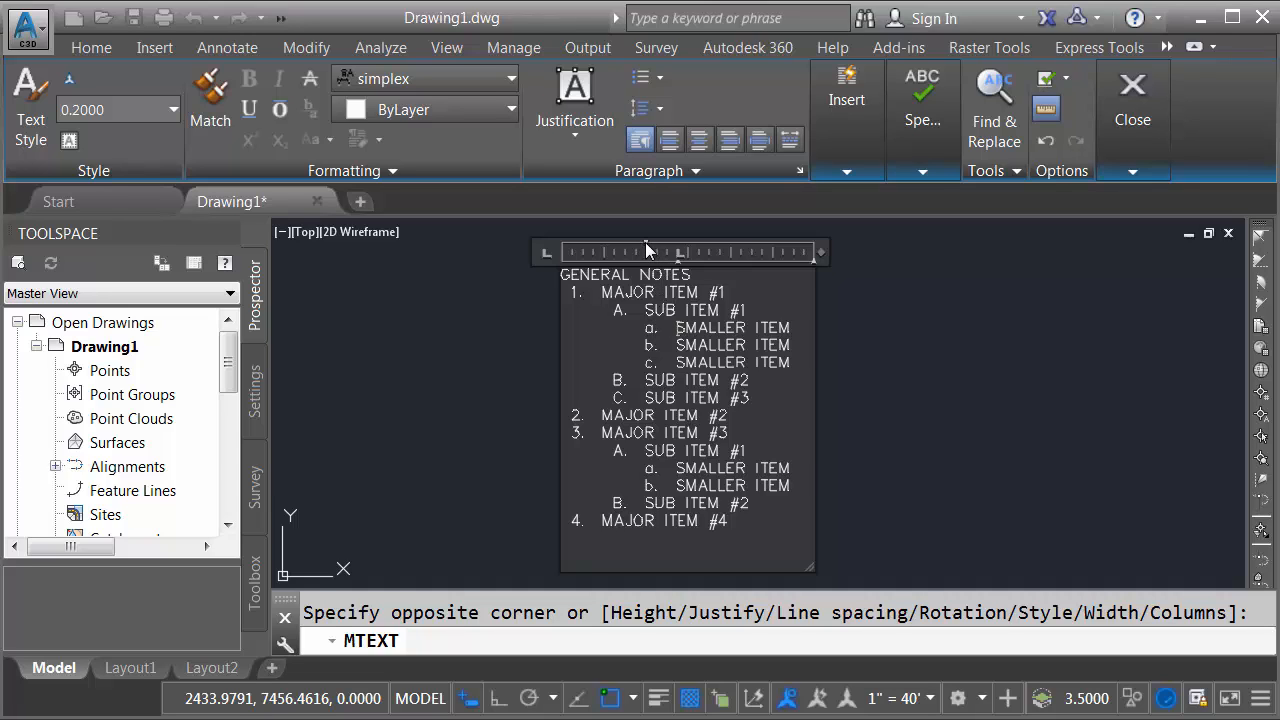
mouse_move(645, 242)
left_mouse_down()
mouse_move(606, 242)
mouse_move(644, 241)
left_mouse_up()
left_click(643, 452)
right_click(643, 452)
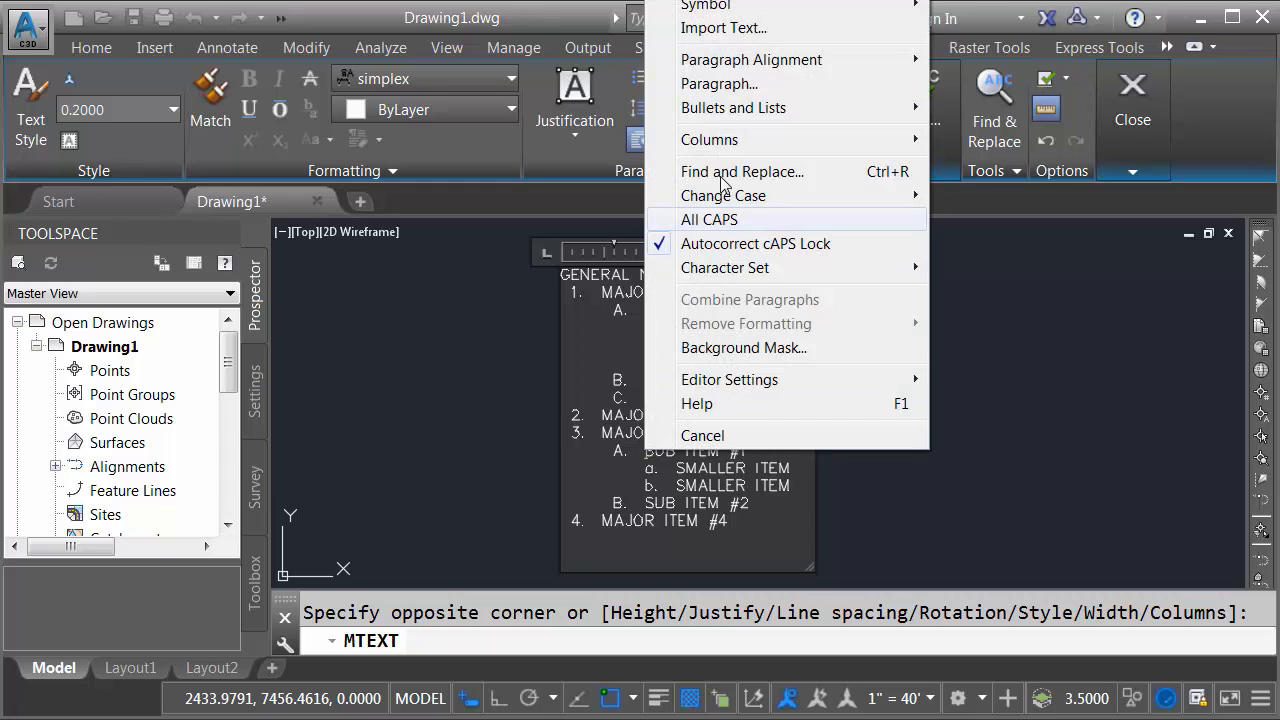
mouse_move(727, 110)
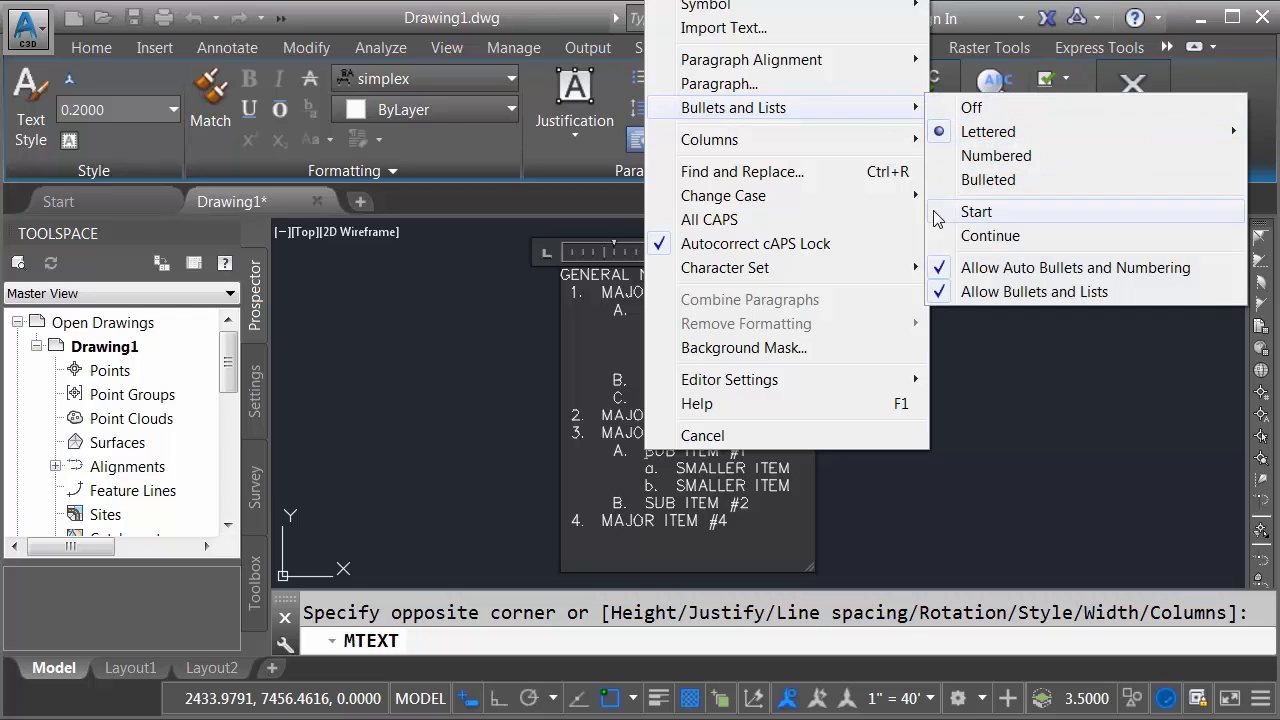
left_click(941, 239)
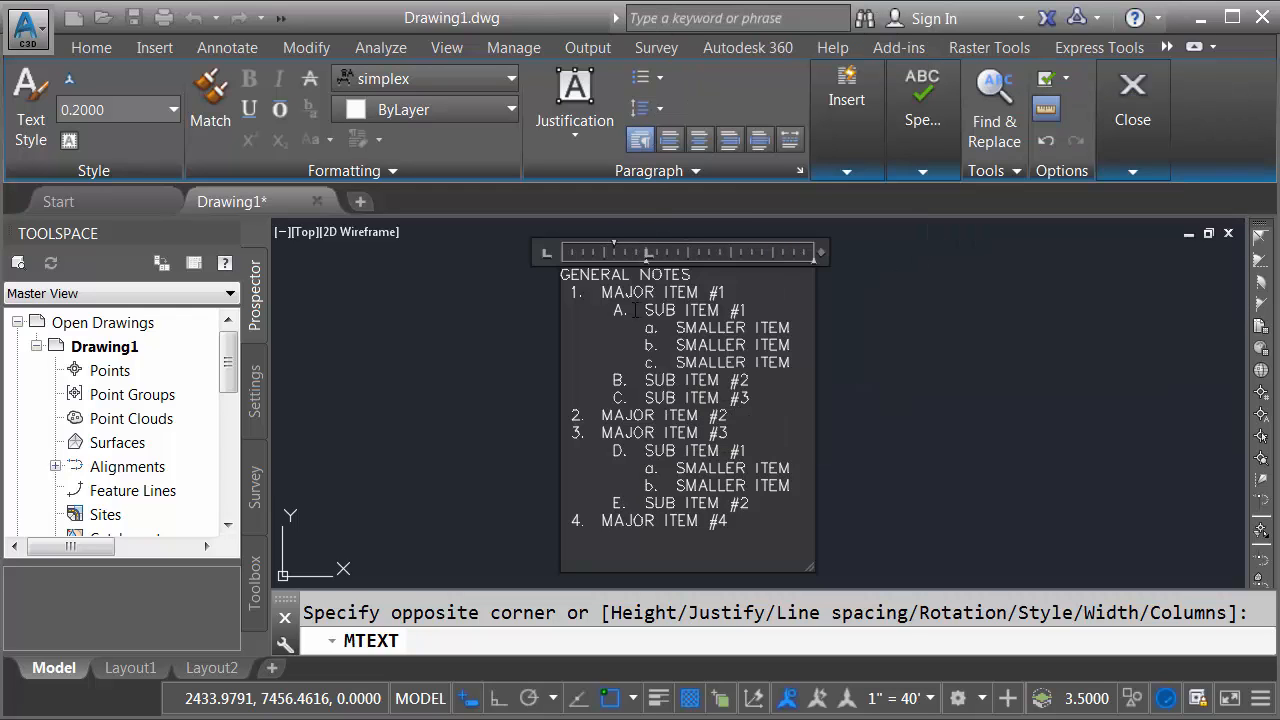
Restart the lettering at A for SUB ITEM #1 under MAJOR ITEM #3
right_click(644, 450)
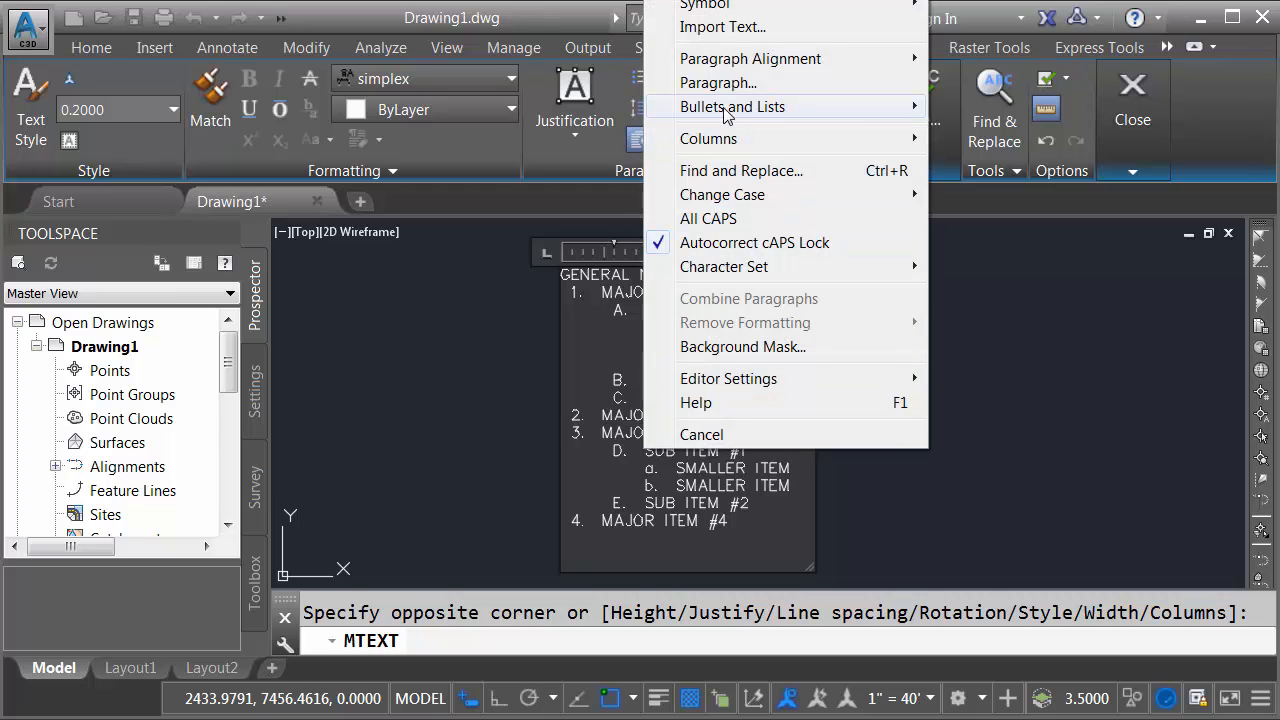
mouse_move(728, 115)
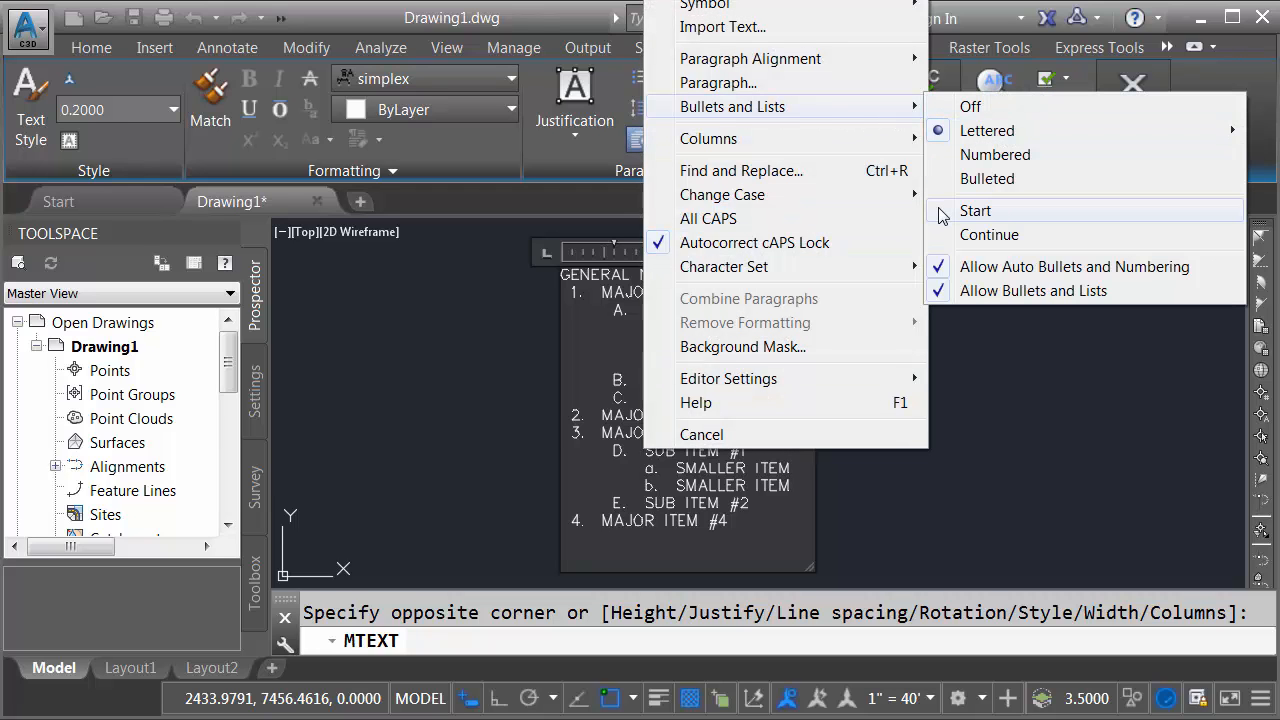
left_click(970, 211)
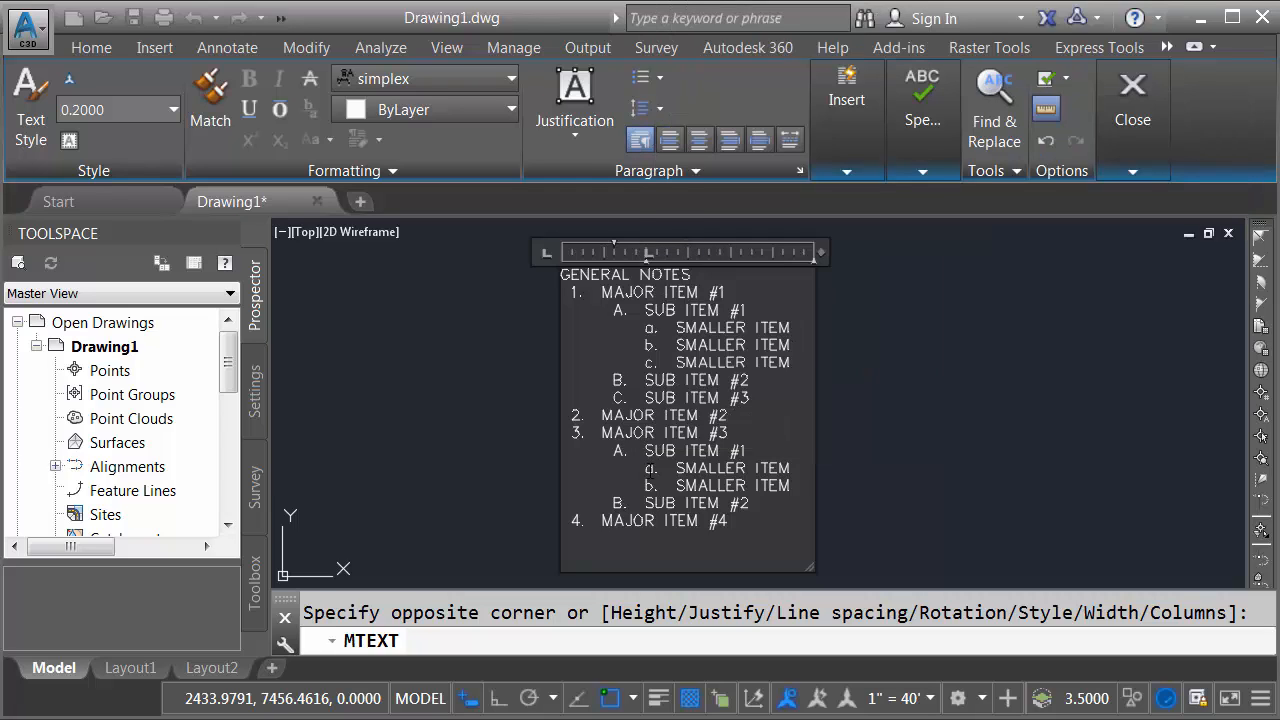
Add two more numbered lines reading MAJOR ITEM below MAJOR ITEM #4
left_click(734, 521)
key("Return")
type("MAJOR ITEM")
key("Return")
type("MAJOR I")
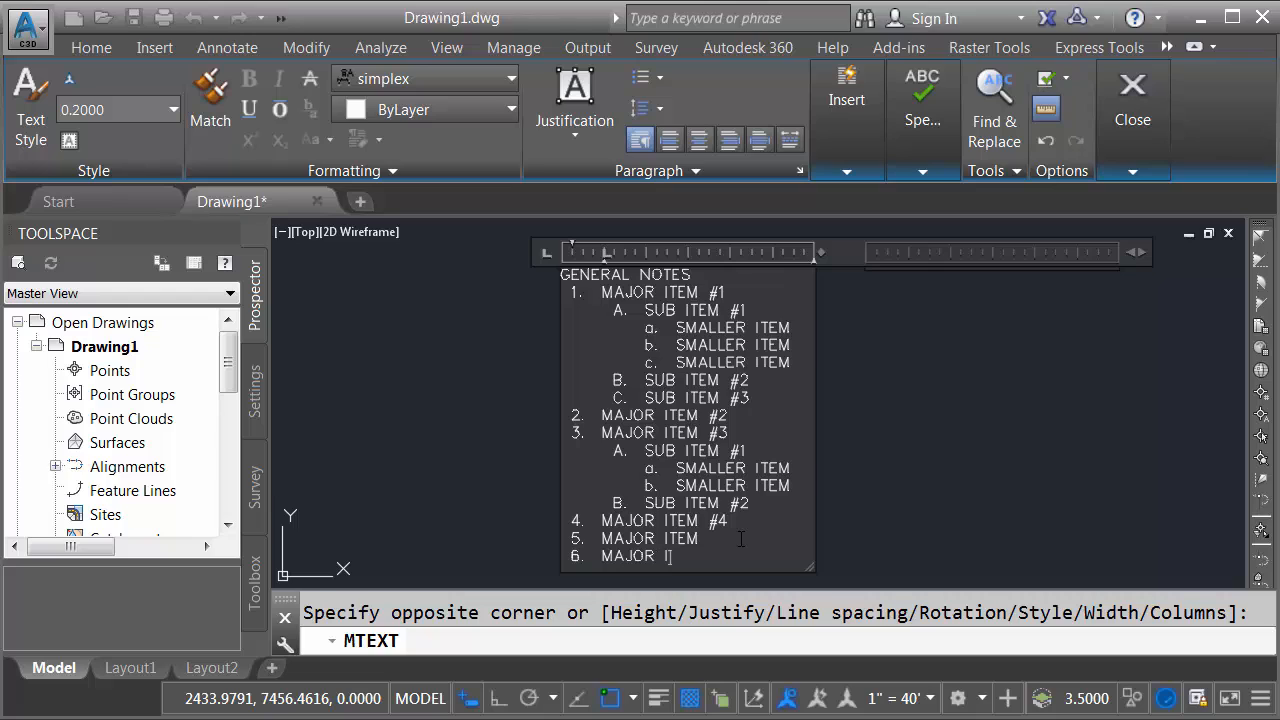
type("TEM")
Disallow bullets and lists for the entire text object so the number before MAJOR ITEM #4 can be edited as plain text
left_click_drag(632, 520, 580, 520)
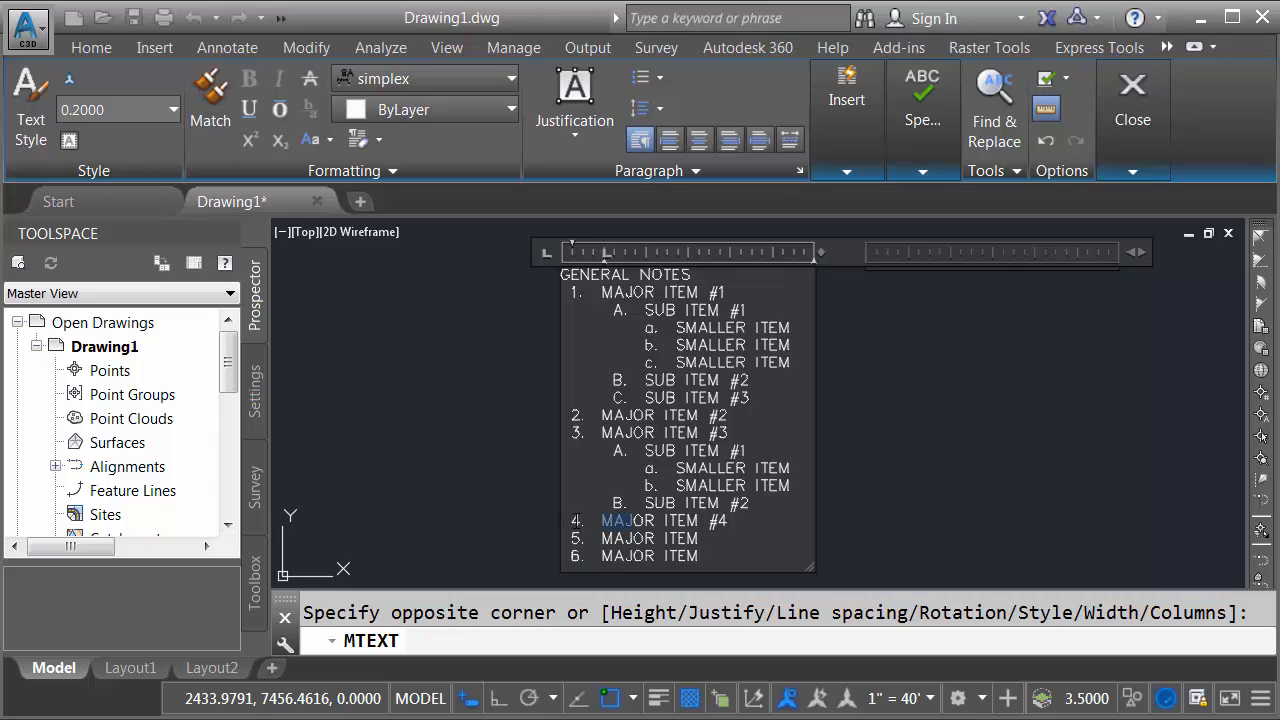
left_click(628, 520)
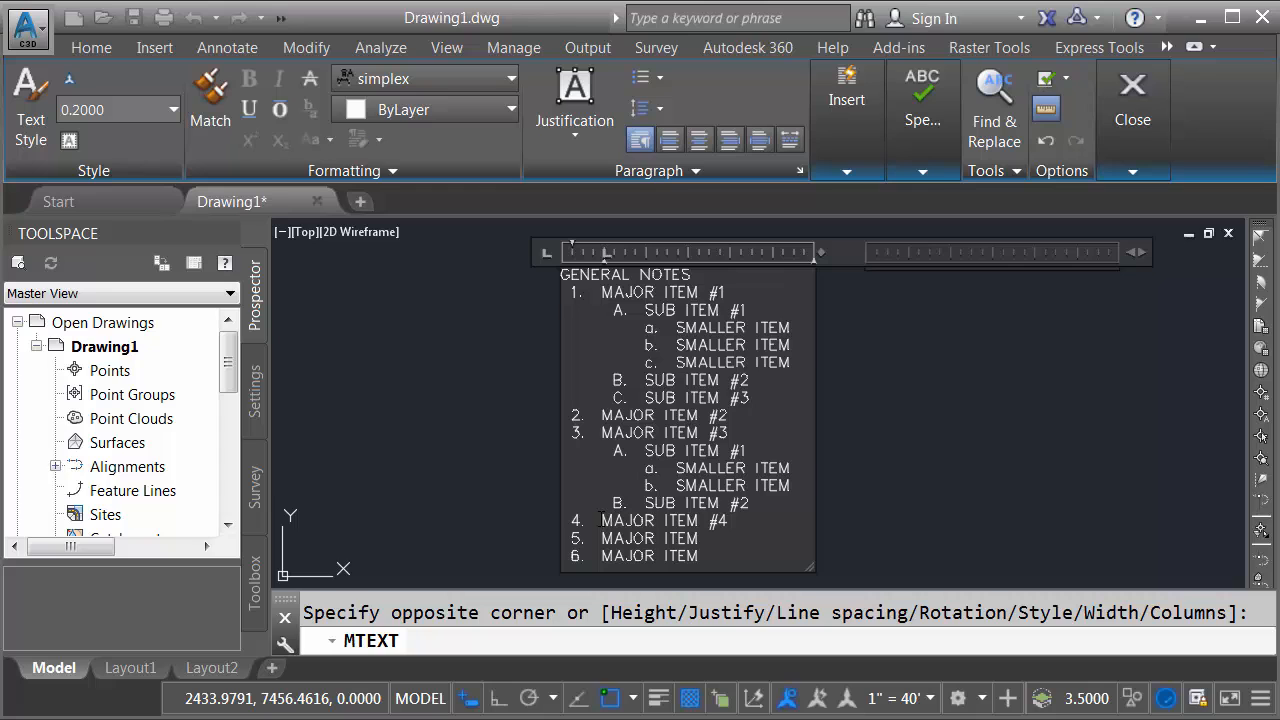
right_click(600, 520)
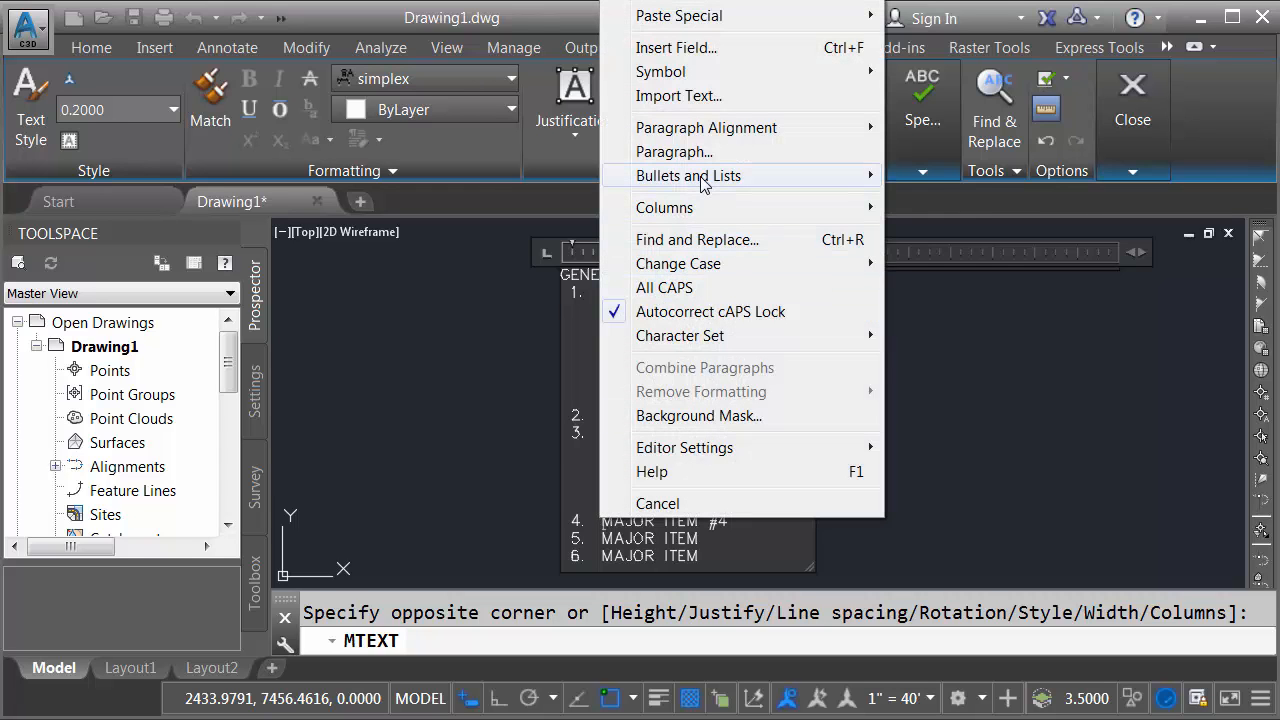
mouse_move(703, 183)
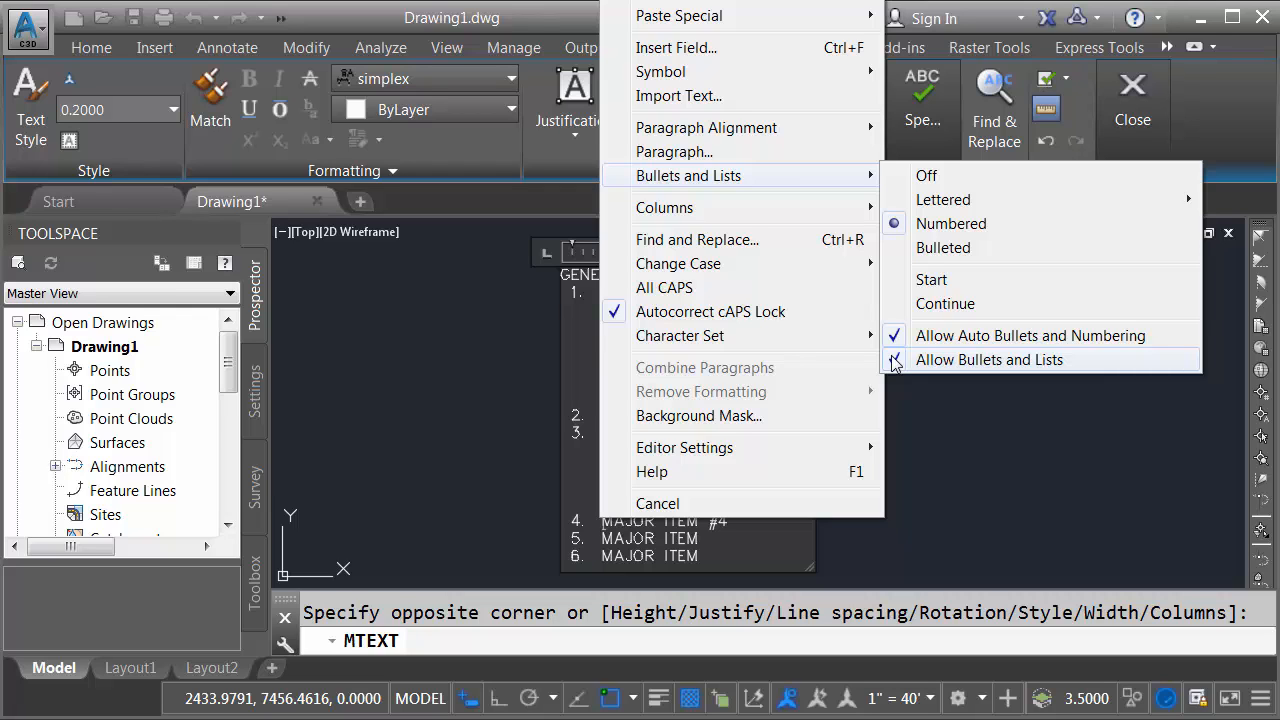
left_click(990, 360)
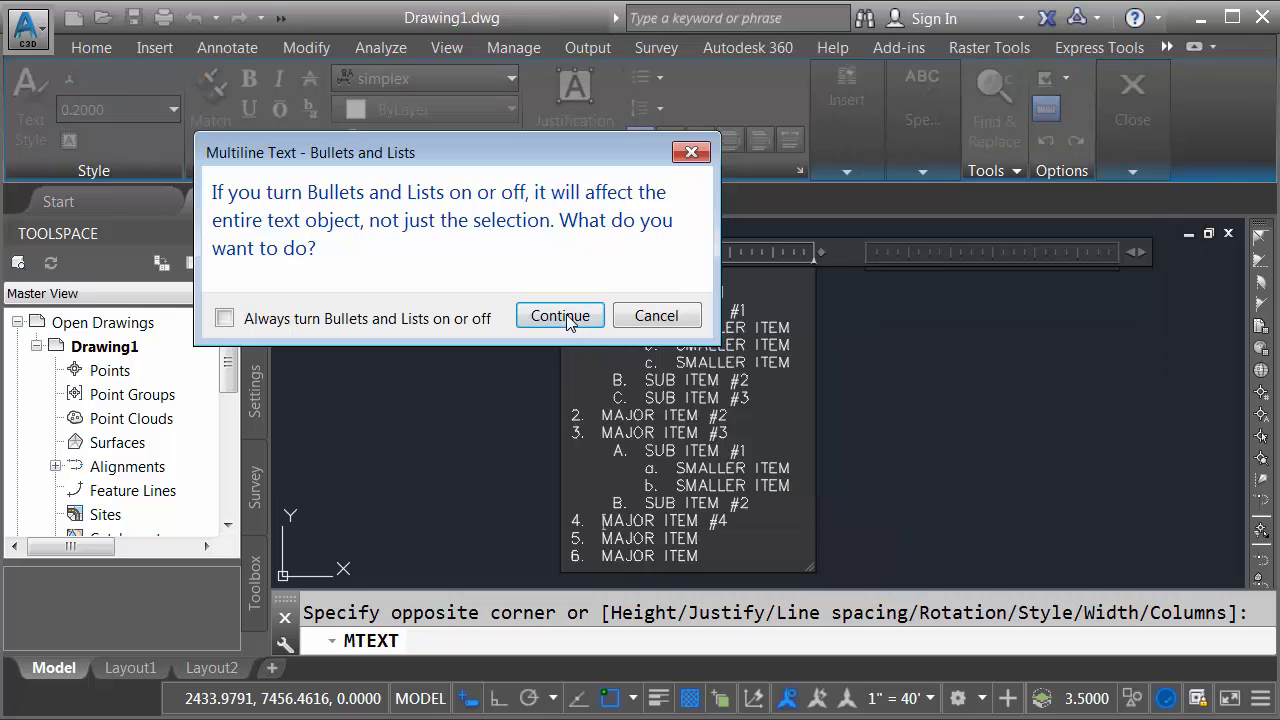
left_click(560, 316)
Change the number in front of MAJOR ITEM #4 to 24
left_click_drag(627, 540, 574, 506)
left_click(574, 520)
type("2")
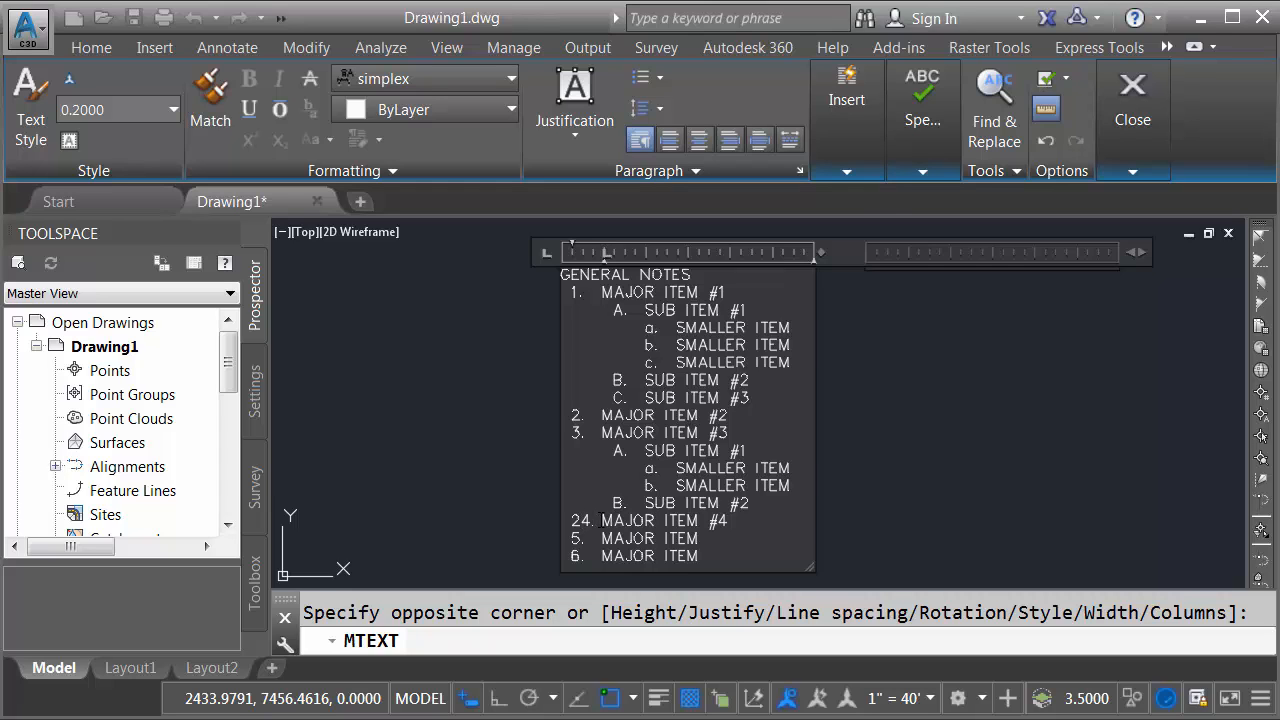
Allow bullets and lists again for the entire text object
right_click(600, 519)
mouse_move(810, 187)
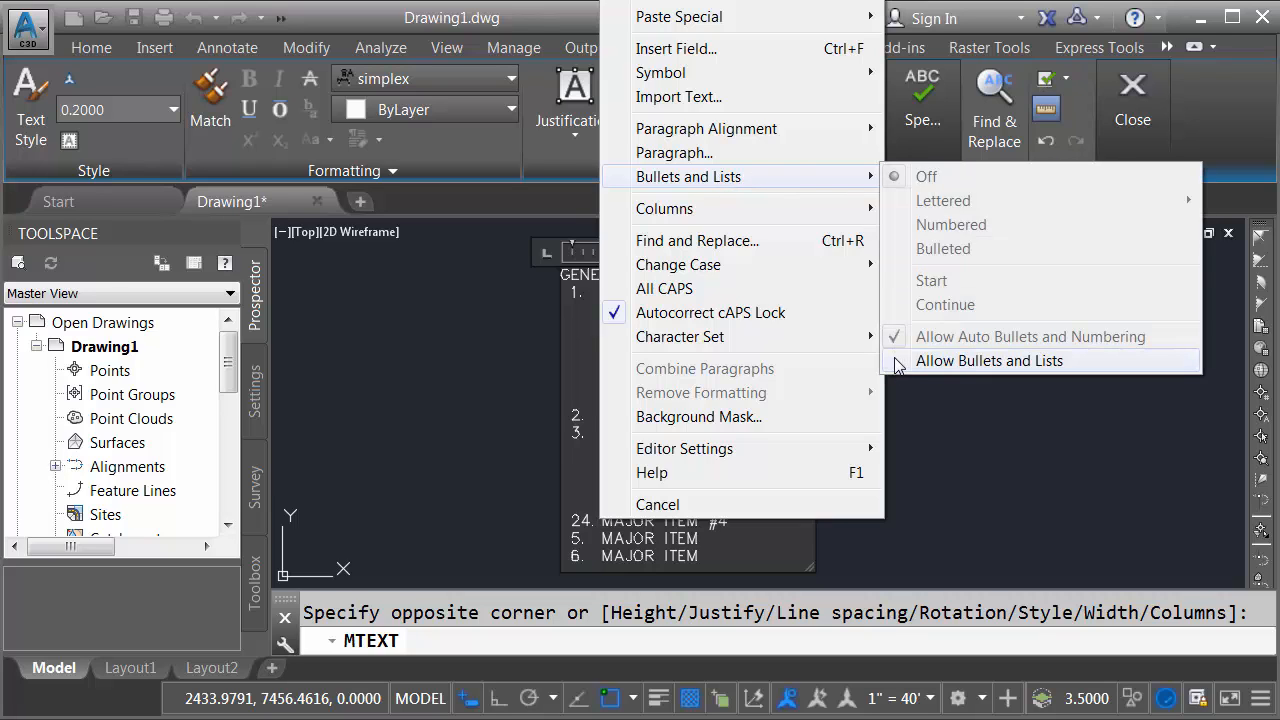
left_click(897, 362)
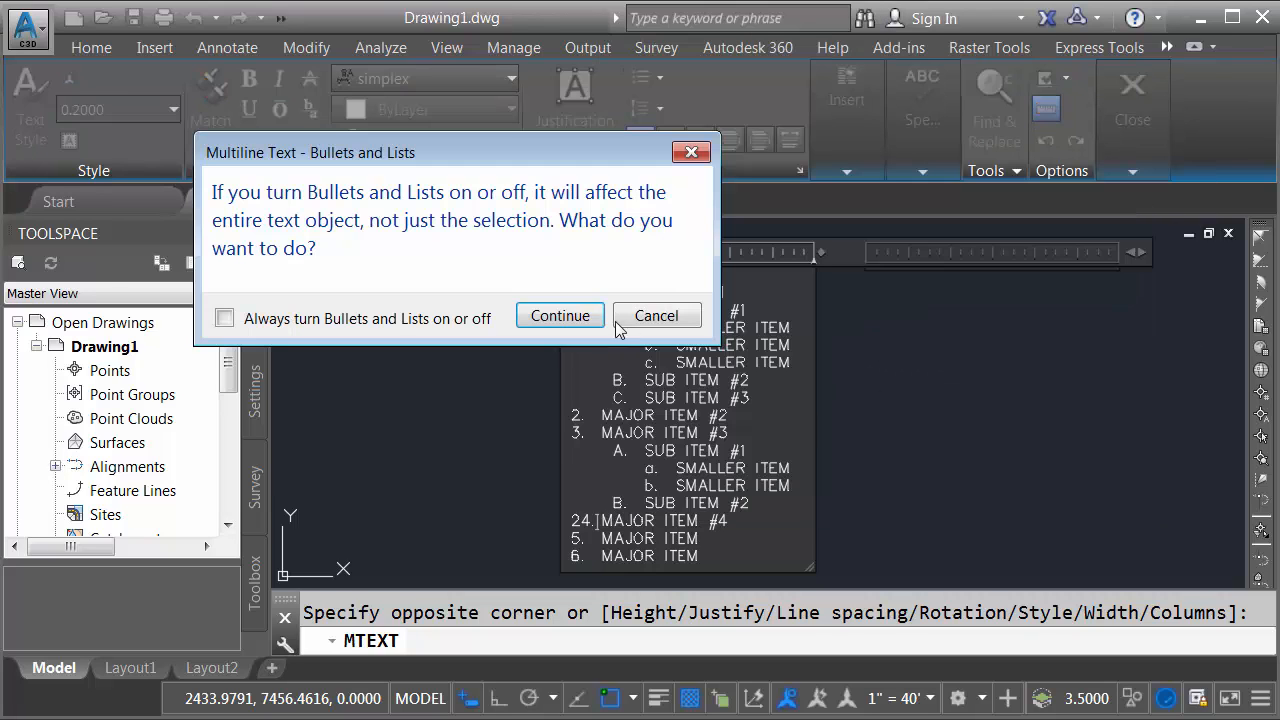
left_click(558, 314)
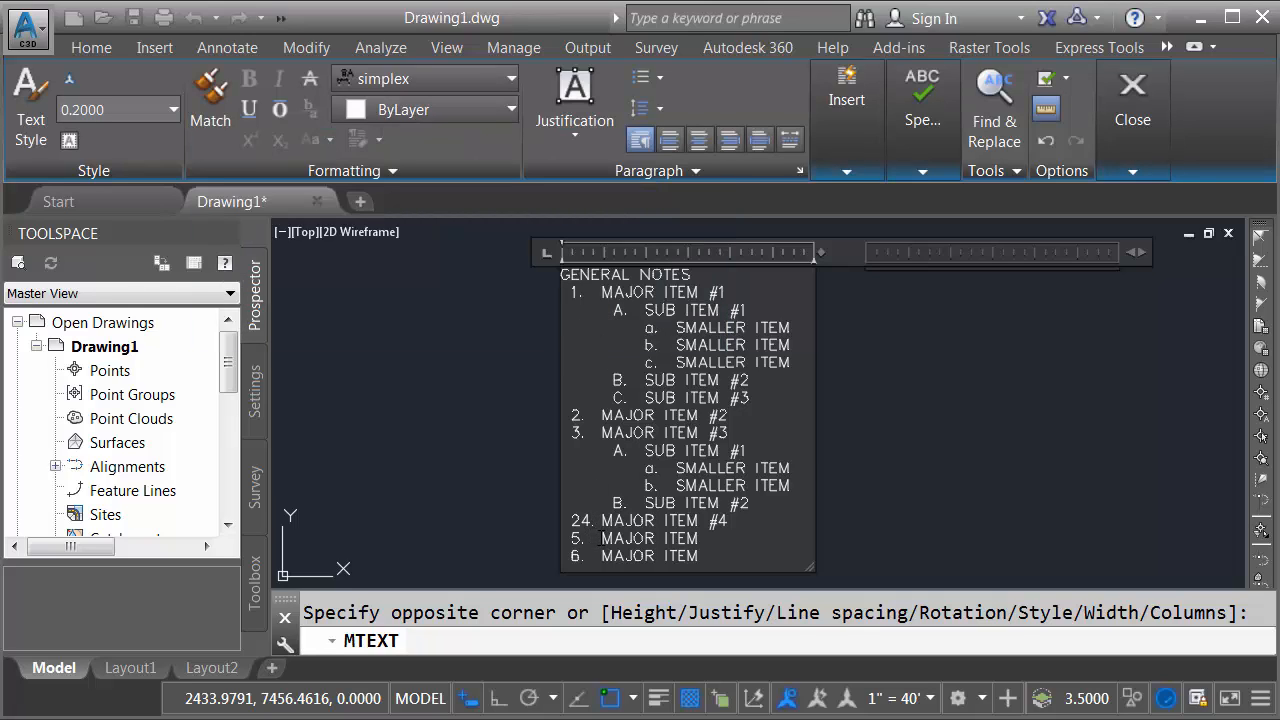
Continue the numbering on the MAJOR ITEM line directly below item 24 so the last two lines follow as 25 and 26
right_click(601, 540)
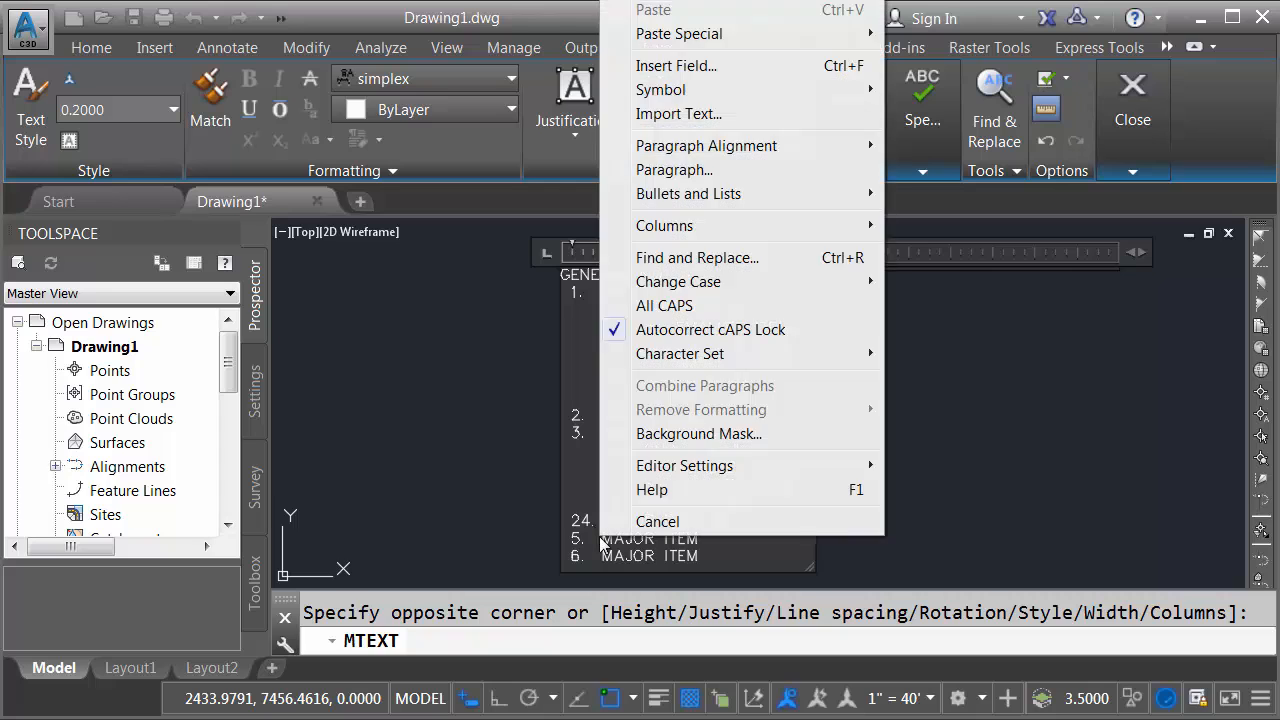
mouse_move(706, 196)
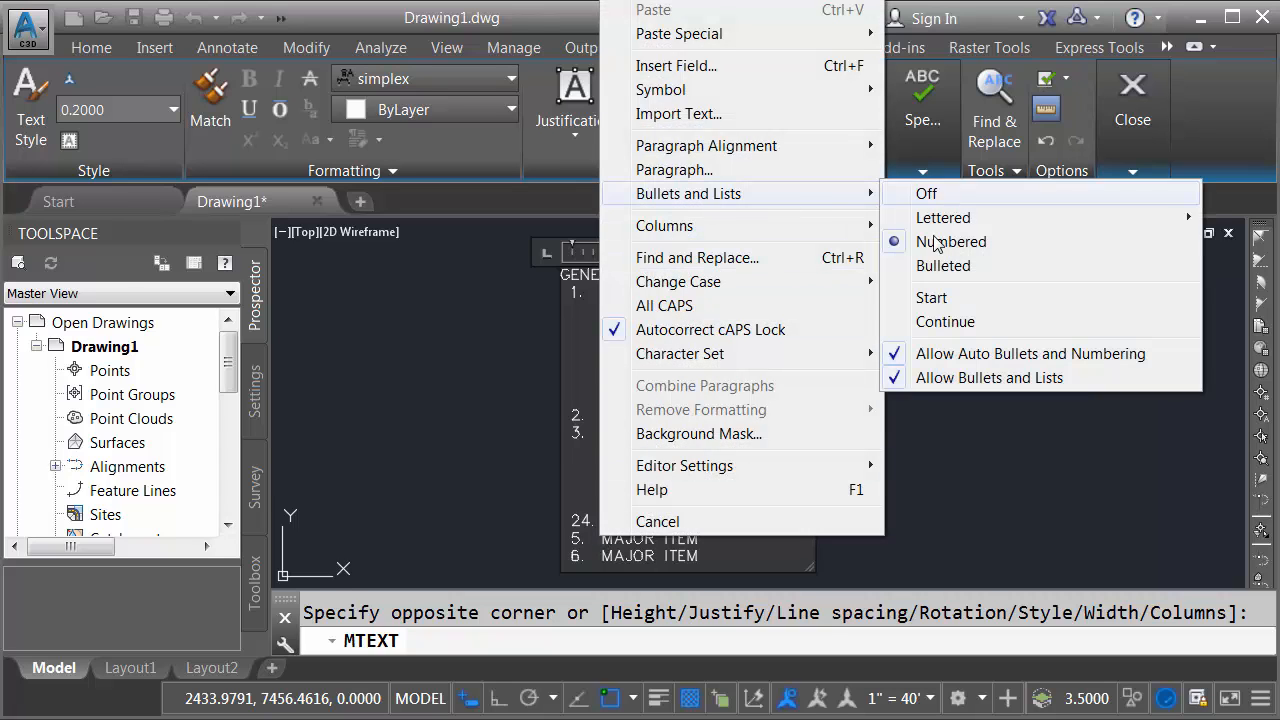
left_click(912, 322)
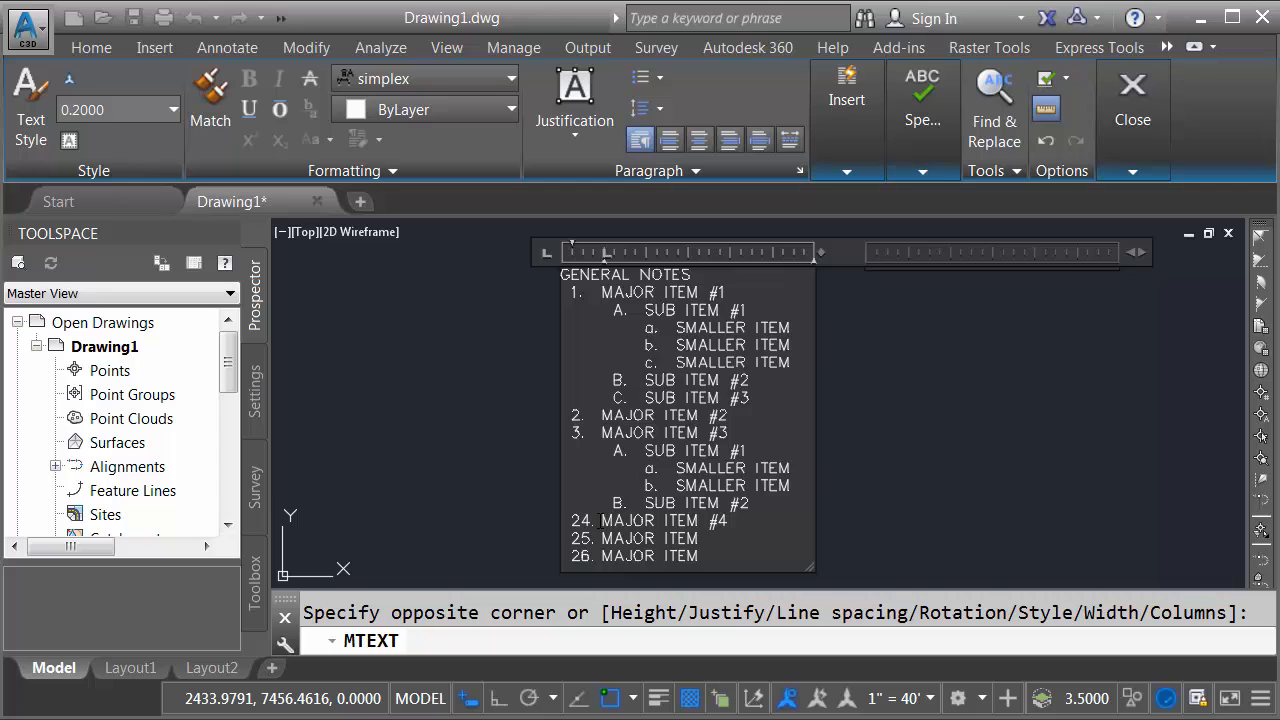
Continue the numbering of MAJOR ITEM #4 from item 3 so the last three major items are numbered 4 to 6
right_click(600, 521)
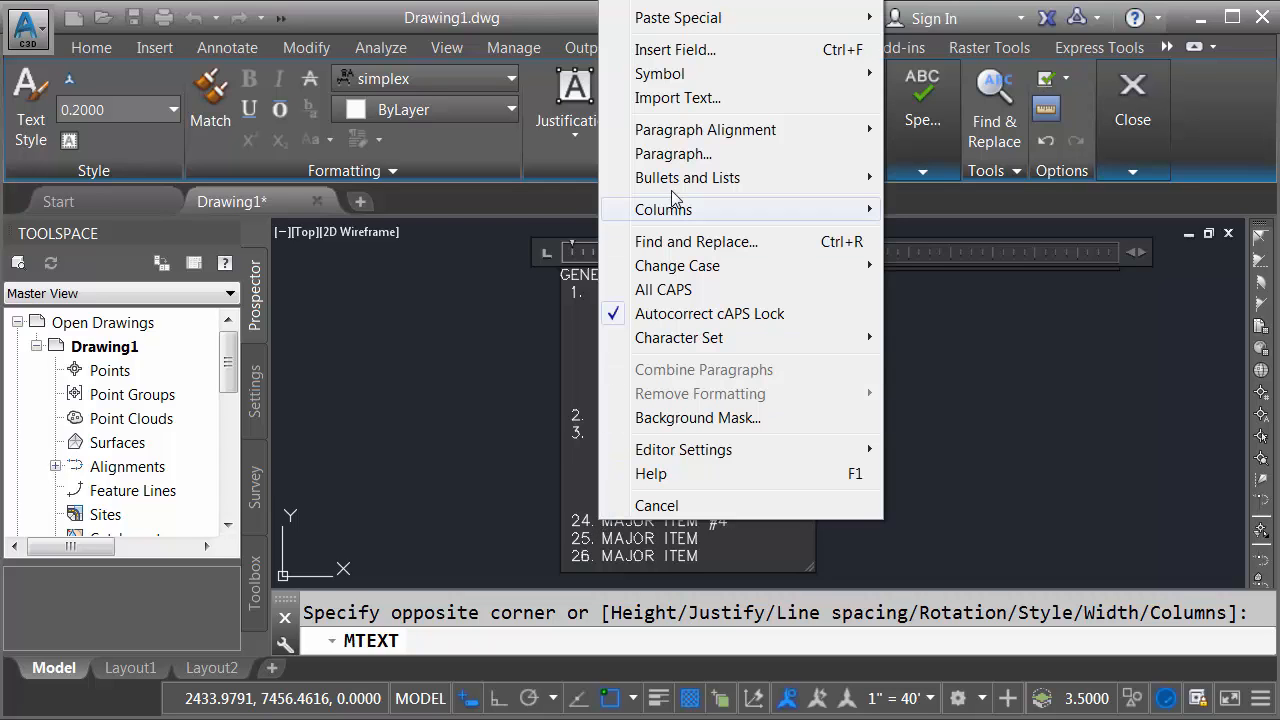
mouse_move(678, 187)
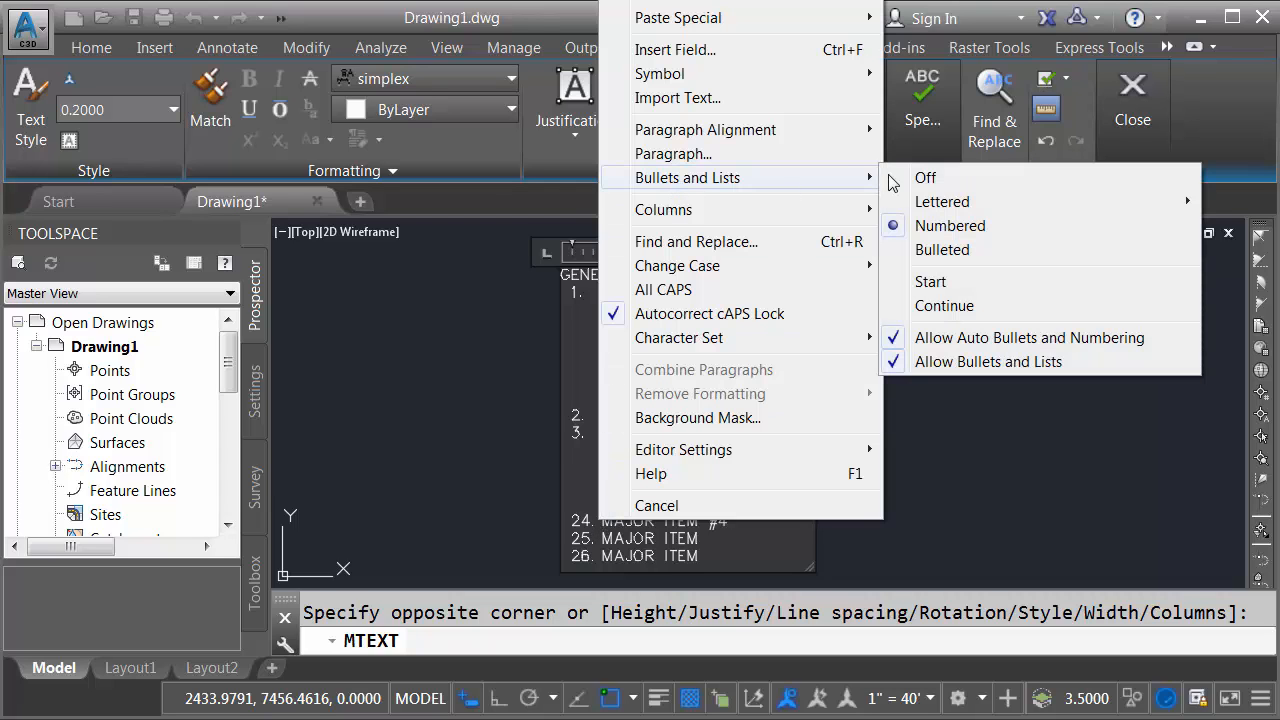
left_click(882, 308)
Extend the text box downward and add an unnumbered line reading BULLETED LIST below item 6
middle_click_drag(731, 535, 715, 398)
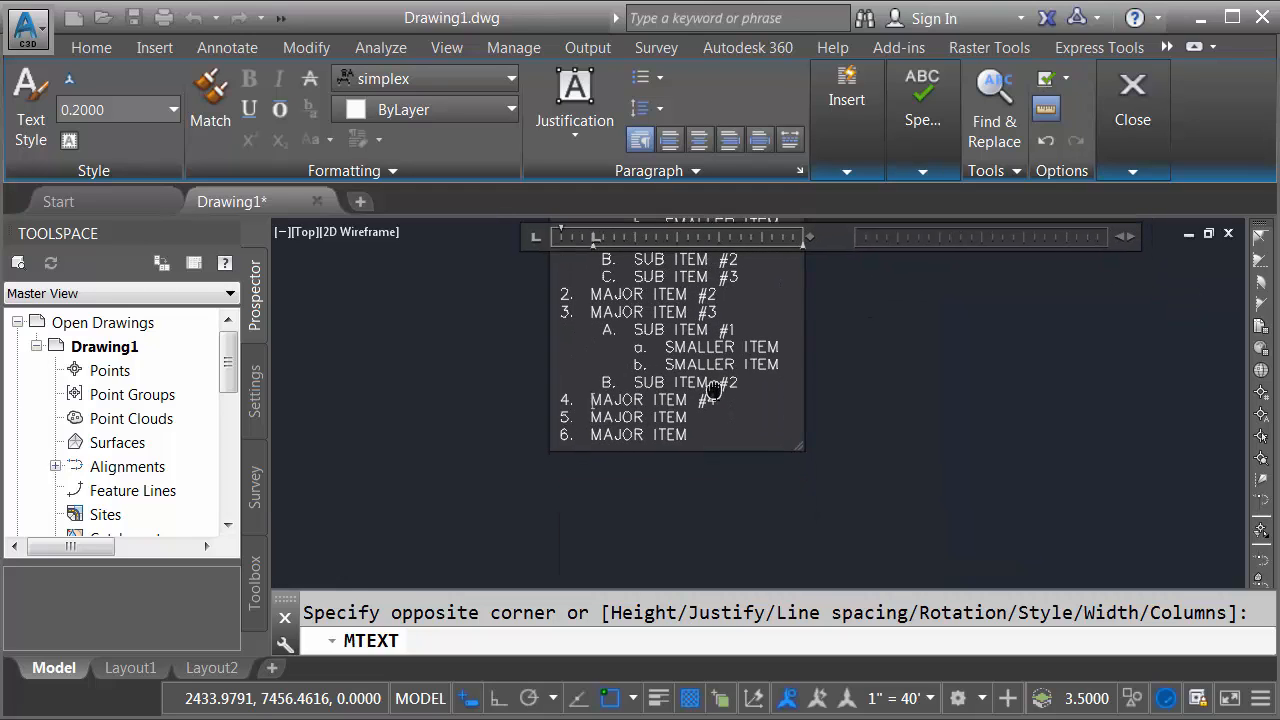
left_click_drag(797, 443, 803, 564)
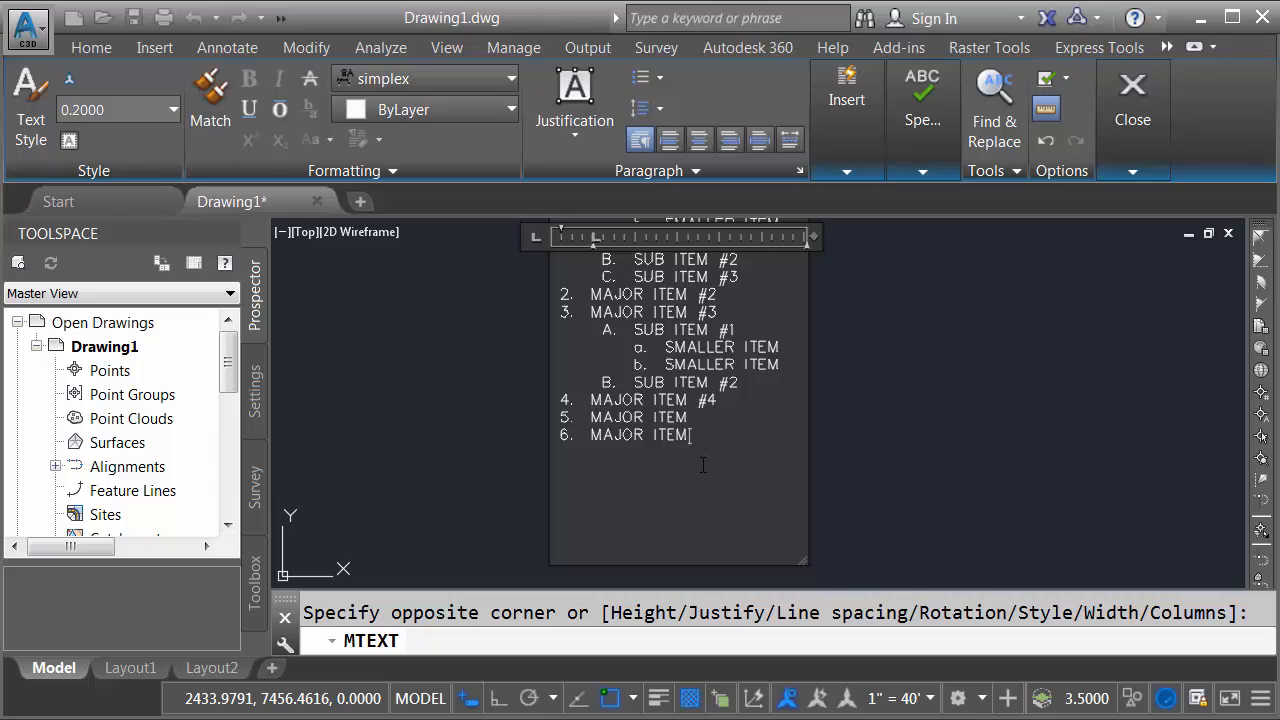
key("Return")
key("BackSpace")
type("BULLETED LIST")
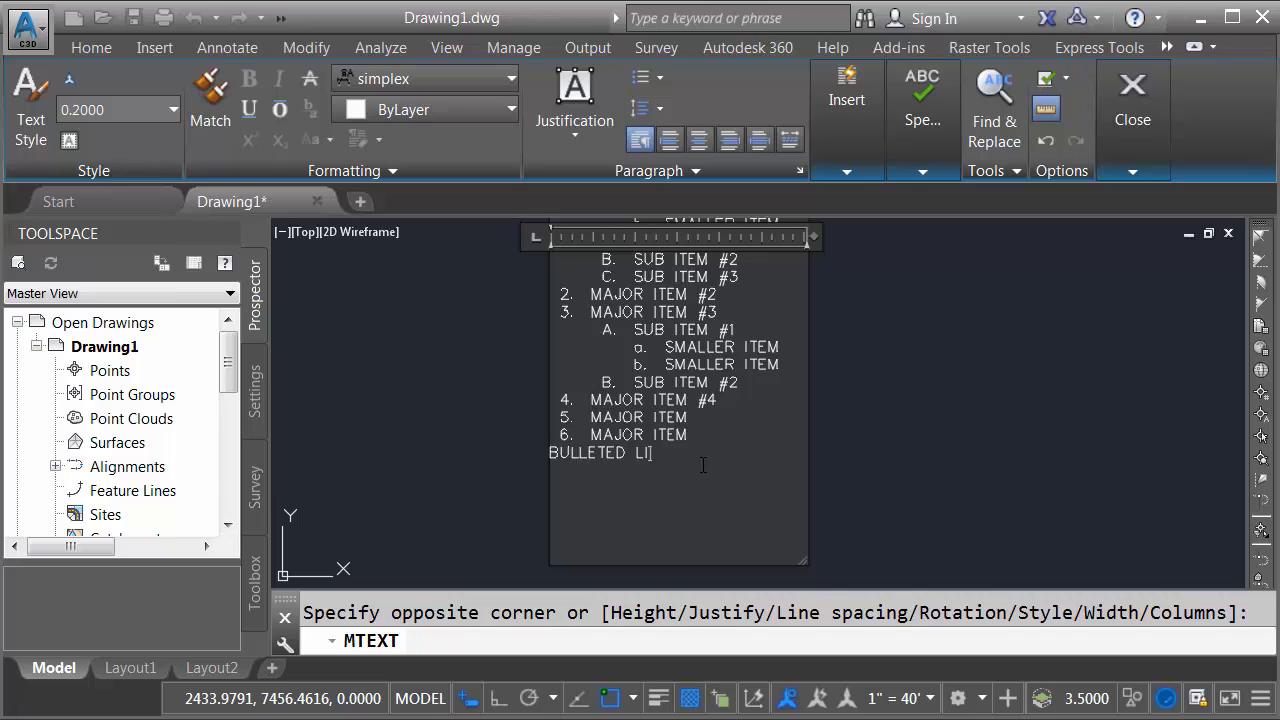
Format the BULLETED LIST line as a bulleted item and add two more bulleted lines reading BULLETED LIST
left_click(552, 452)
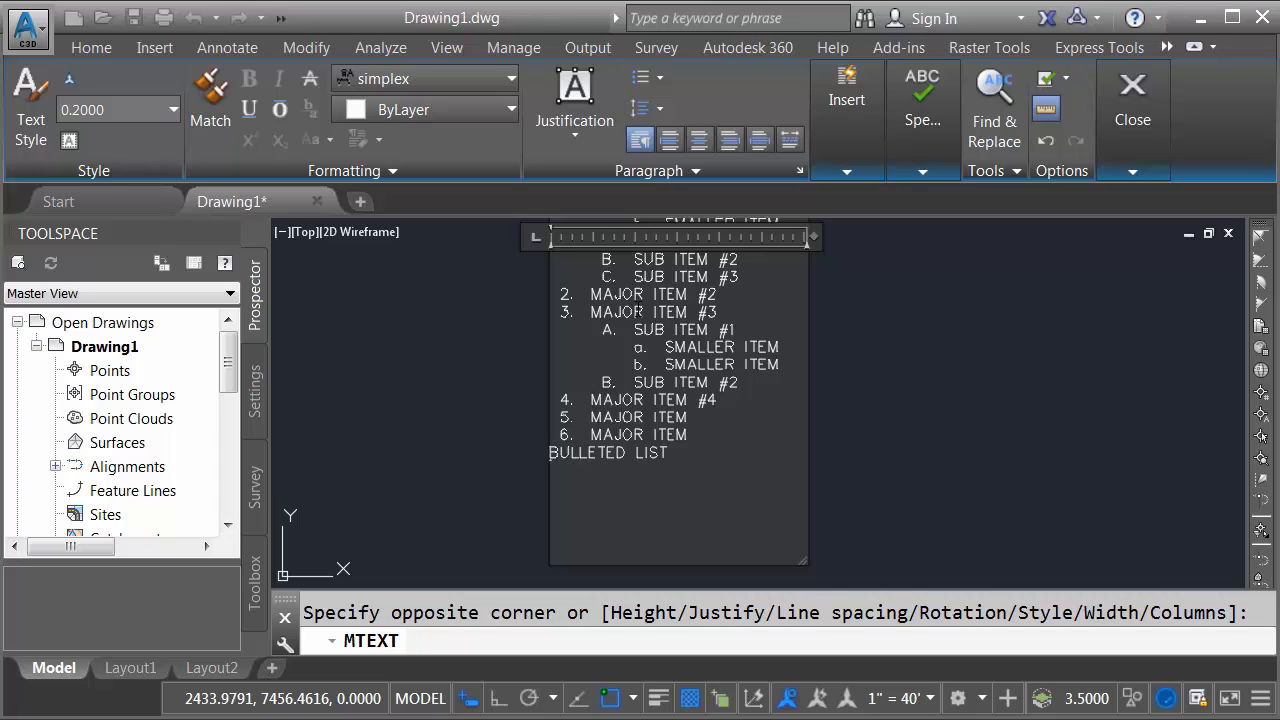
left_click(659, 77)
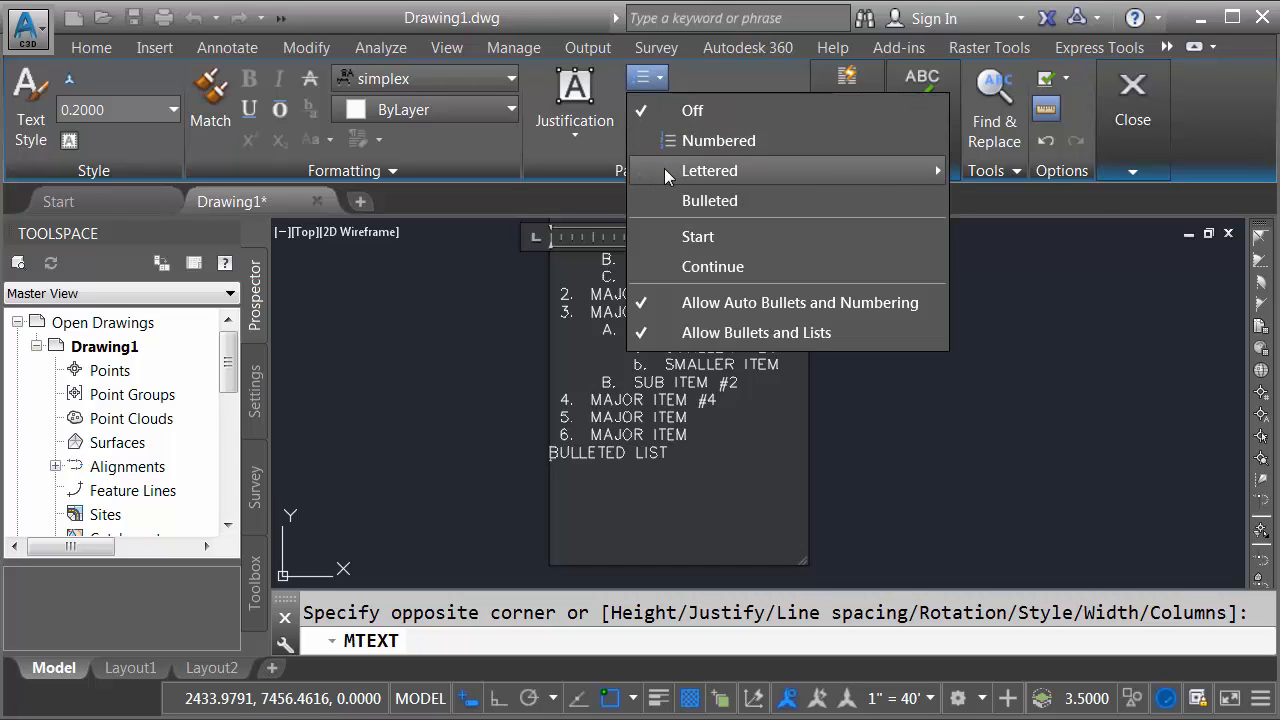
mouse_move(664, 168)
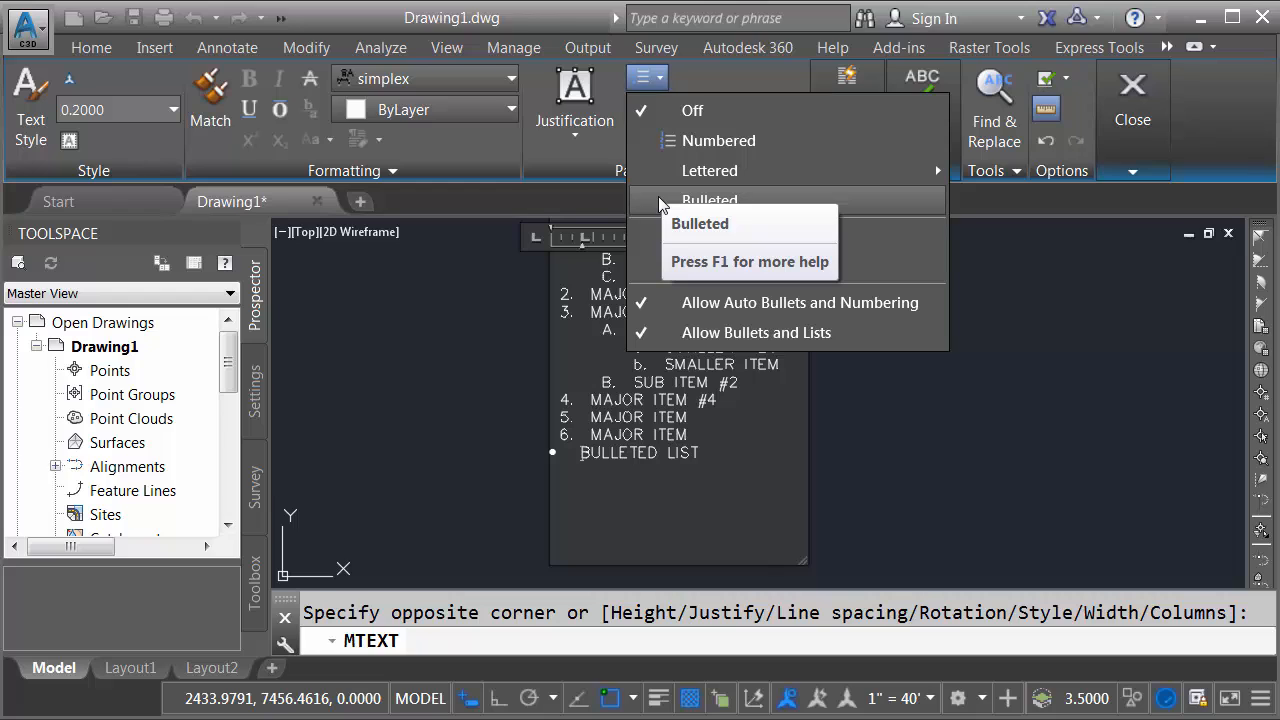
left_click(649, 203)
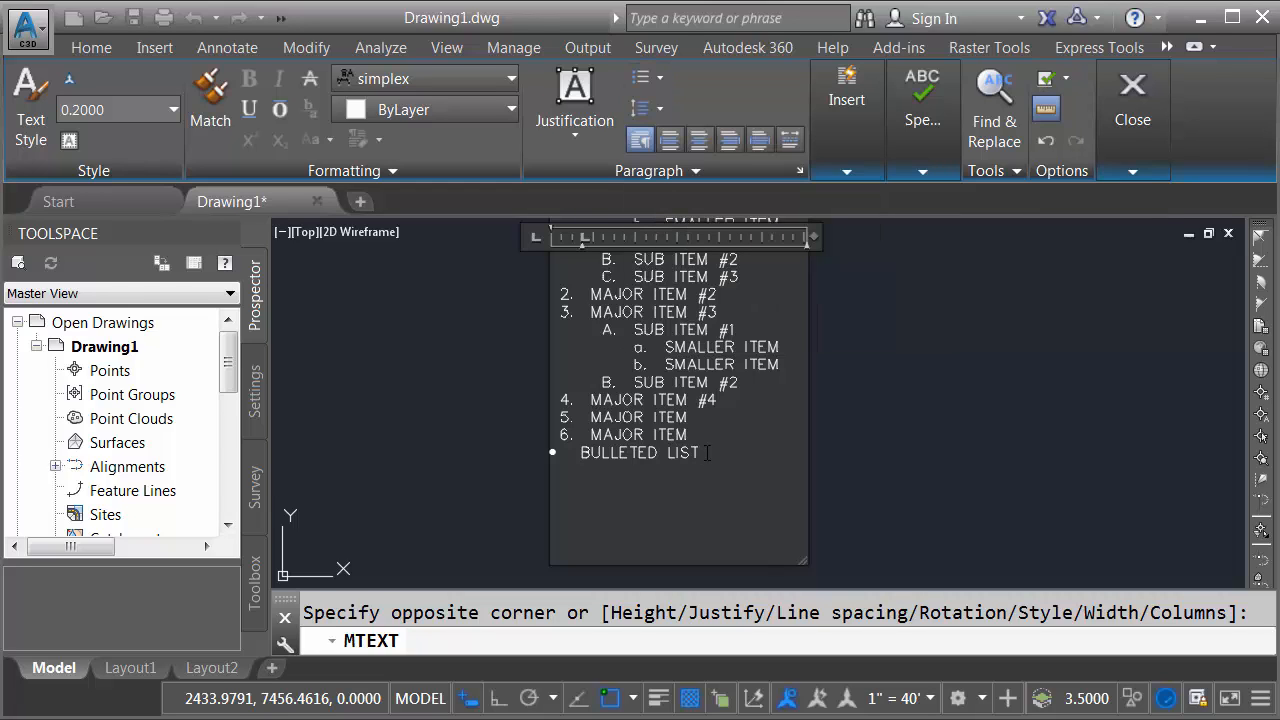
key("Return")
type("BULLETED LIST • BULLETED LIST")
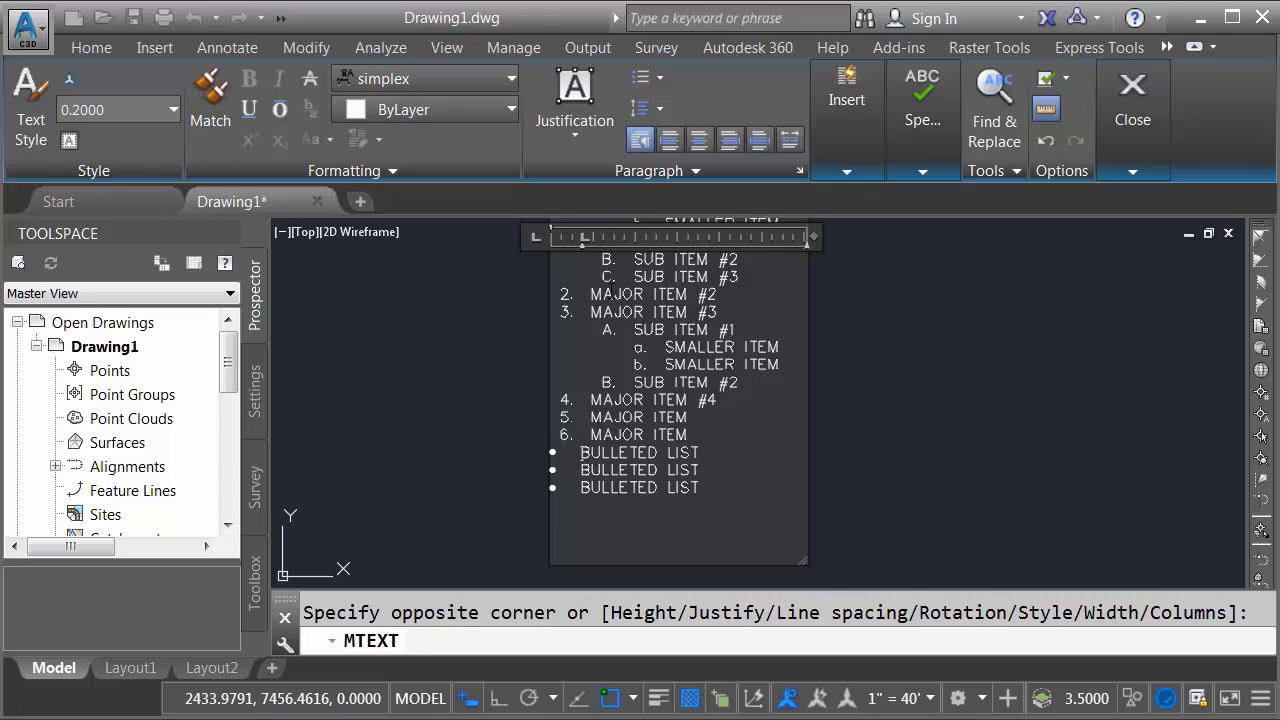
Indent the three BULLETED LIST lines, both bullets and text, one level beneath item 6
mouse_move(582, 246)
left_mouse_down()
mouse_move(645, 250)
mouse_move(554, 229)
mouse_move(618, 232)
left_mouse_up()
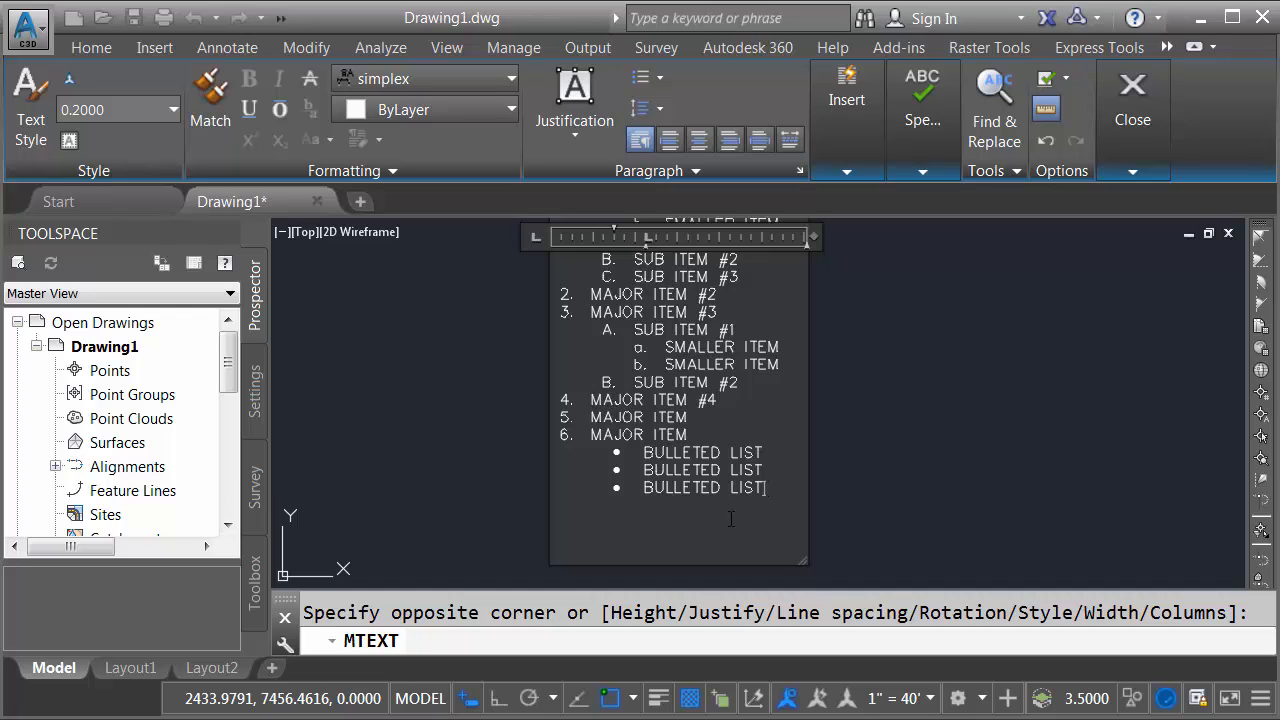
Add two dash-marked list lines reading DASHES WORK TOO at the outer level below the bulleted list
key("Return")
key("Return")
type("- D")
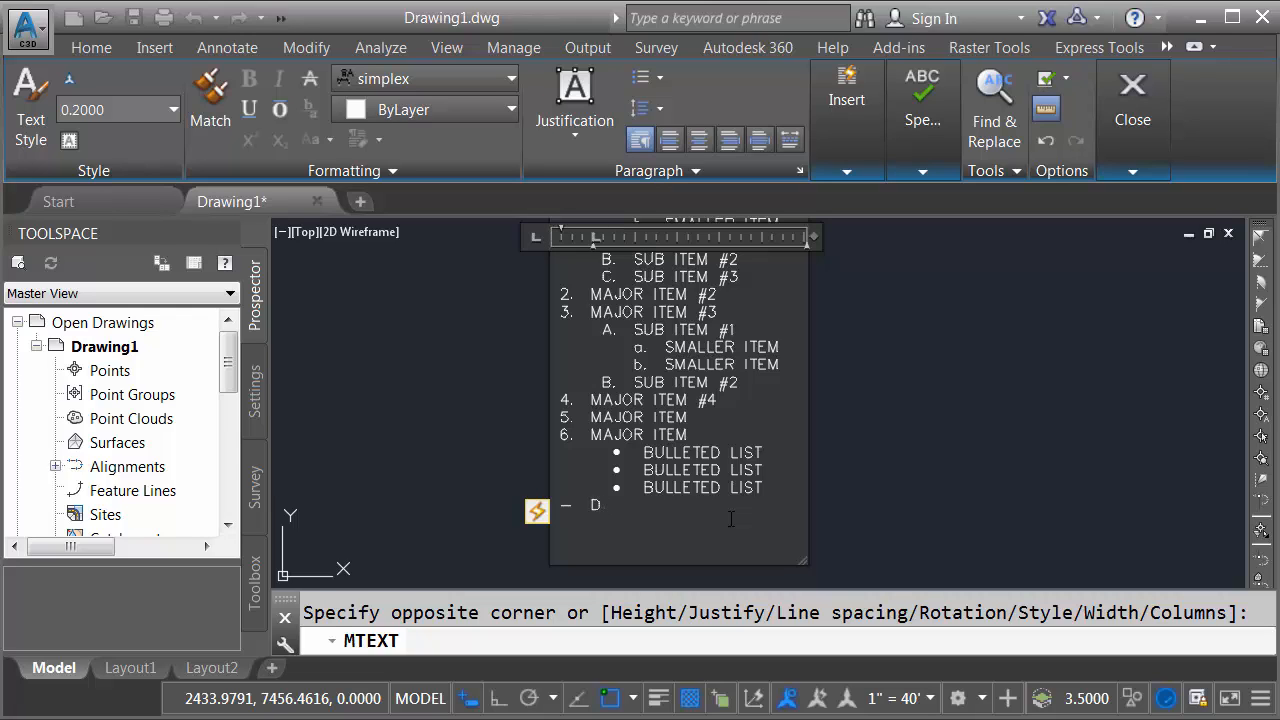
type("ASHES WORK TOO")
key("Return")
type("DASHES WORK")
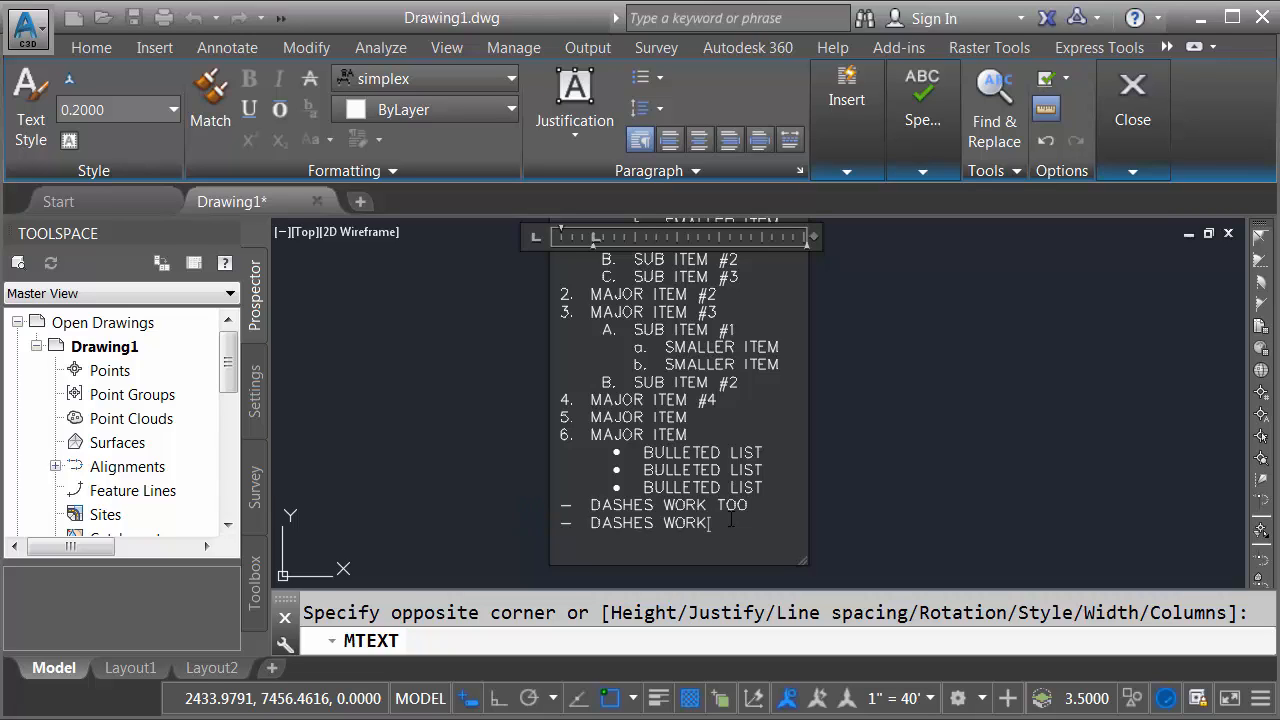
type(" TOO")
key("Return")
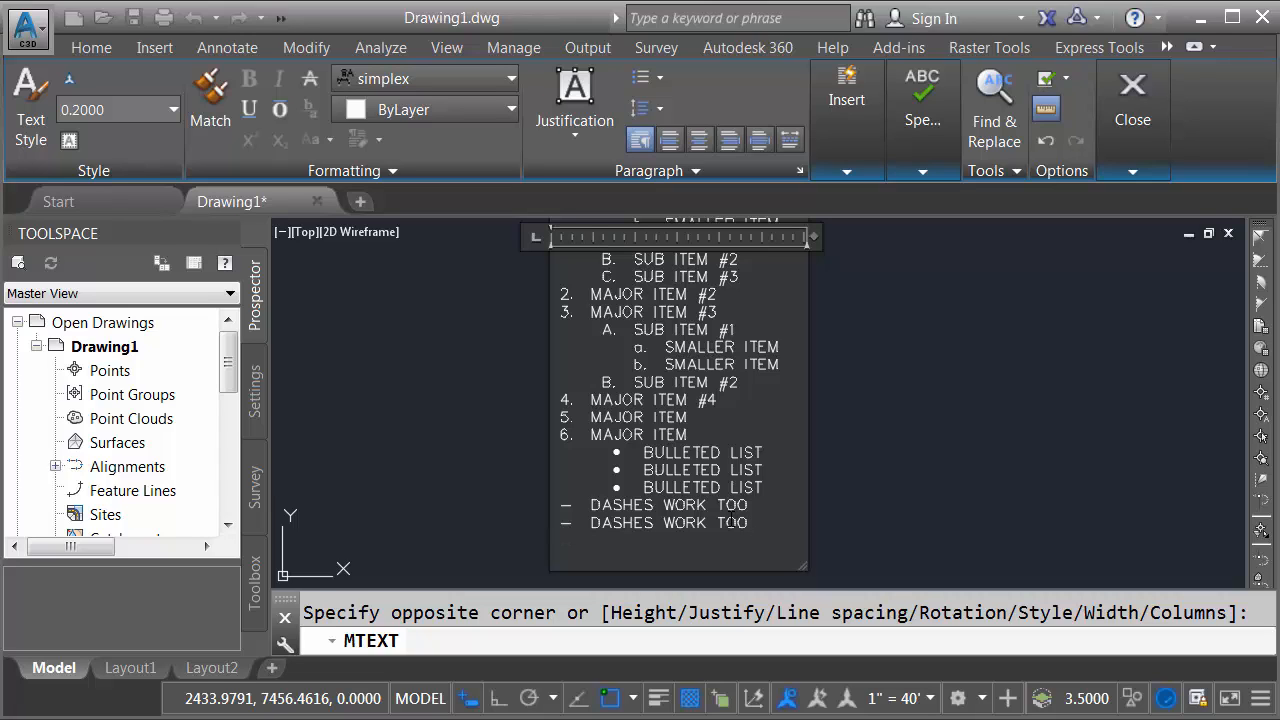
Add two list lines marked with a plus sign and reading PLUS WORKS TOO below the dashed lines
type("+ PLUS WORKS TOO")
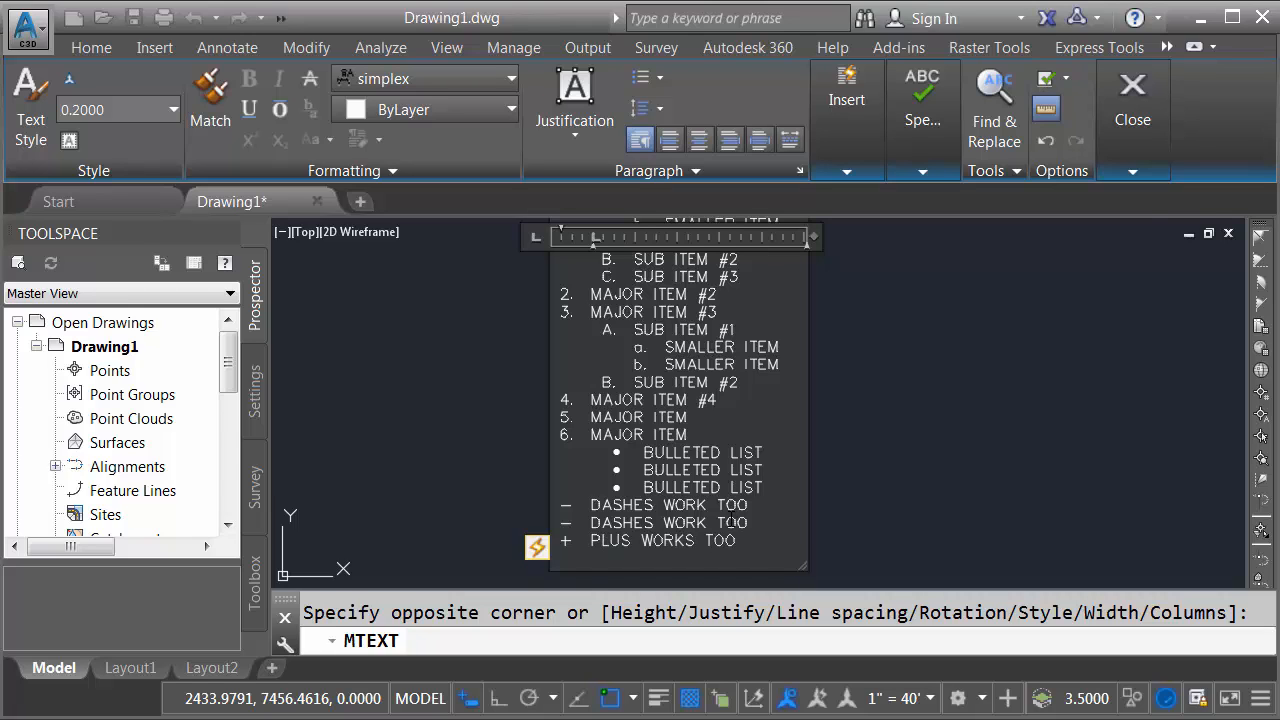
key("Return")
type("+ PLUS WORKS TOO")
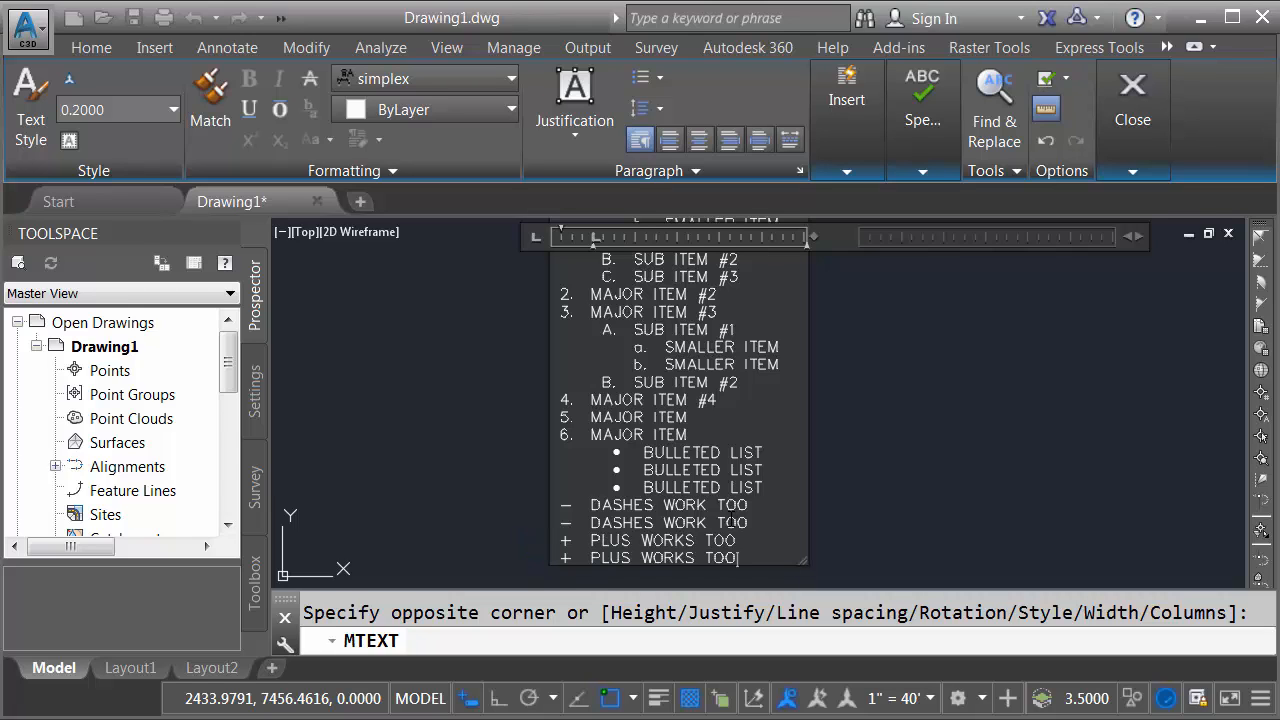
Add two list lines marked with an asterisk and reading ASTERISKS WORK below the plus lines
scroll(795, 565, "down", 2)
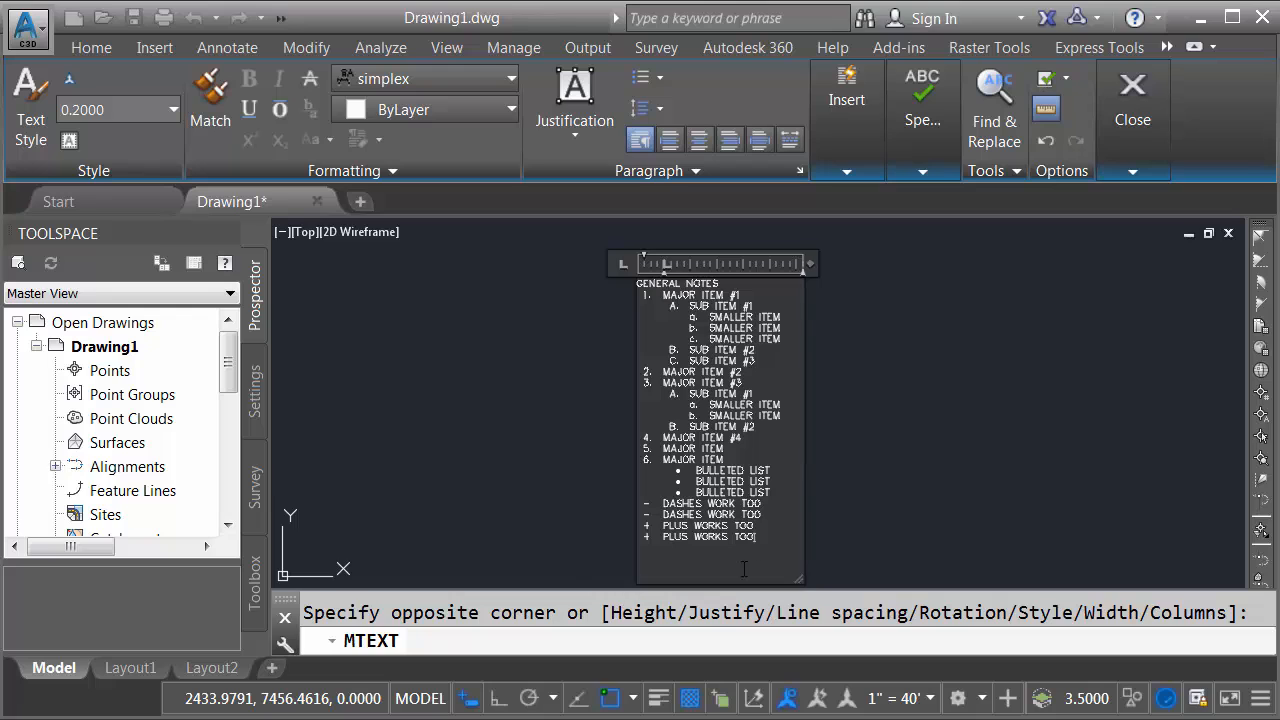
scroll(757, 531, "up", 5)
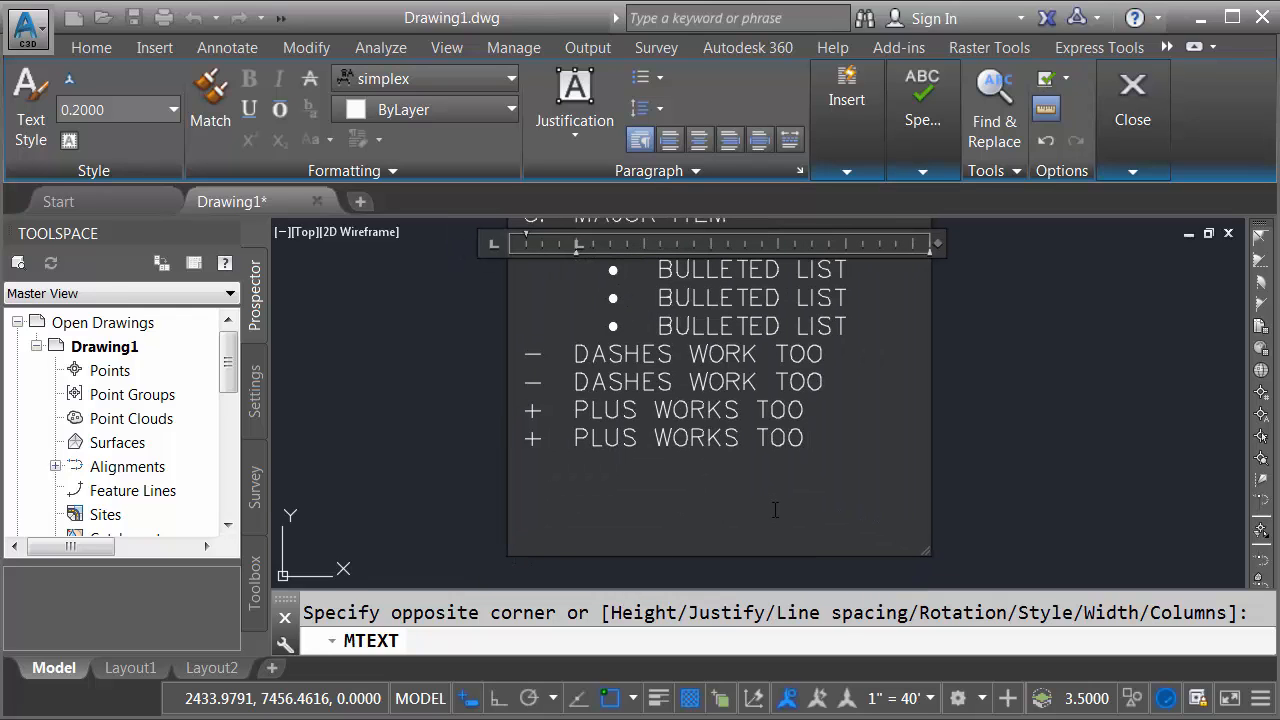
key("Return")
key("BackSpace")
key("BackSpace")
type("* ASTERISKS WORK")
key("Return")
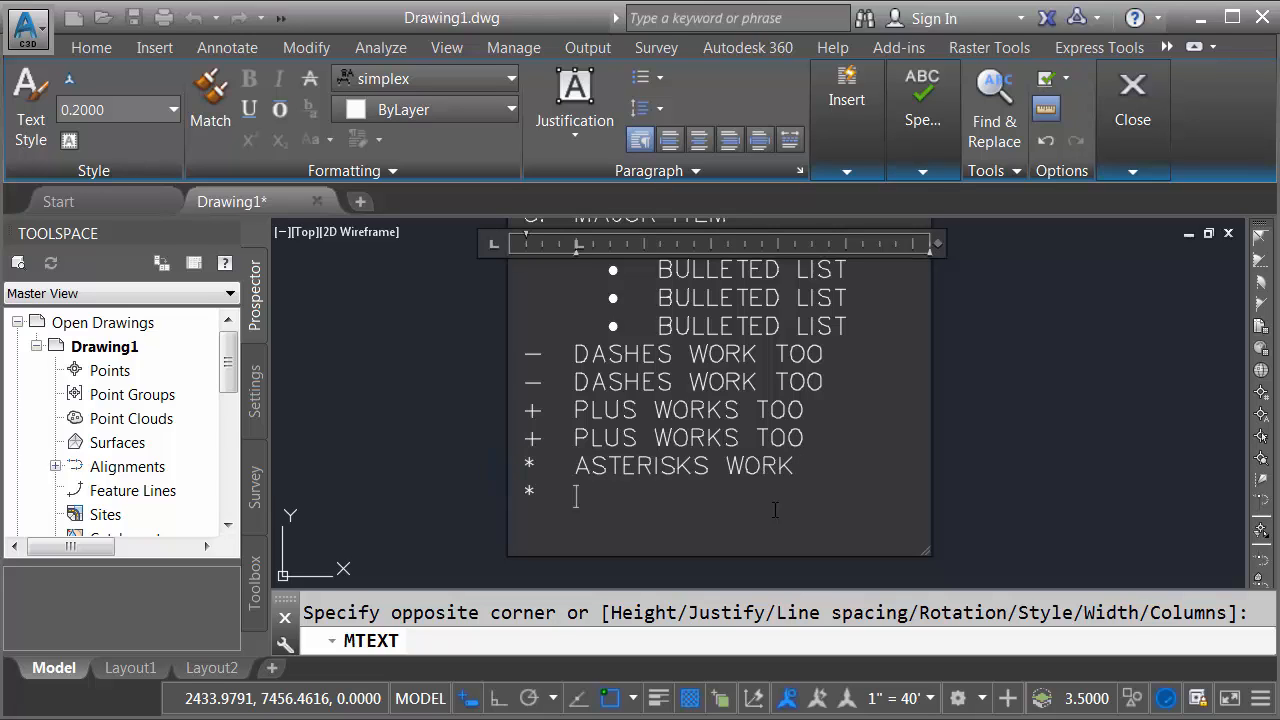
type("ASTERISKS WORK")
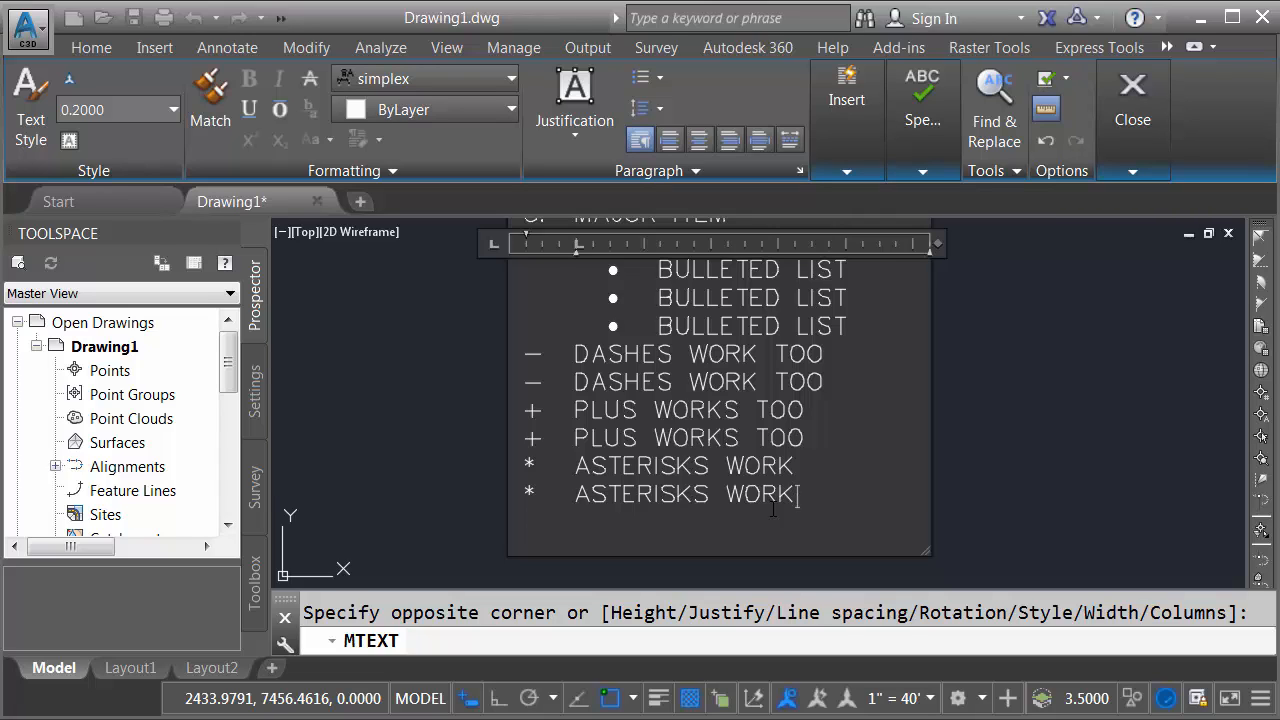
Indent both PLUS WORKS TOO lines, text and plus signs, to align with the BULLETED LIST lines, and finish editing the text
left_click(576, 415)
left_click_drag(576, 251, 659, 249)
left_click_drag(577, 243, 658, 243)
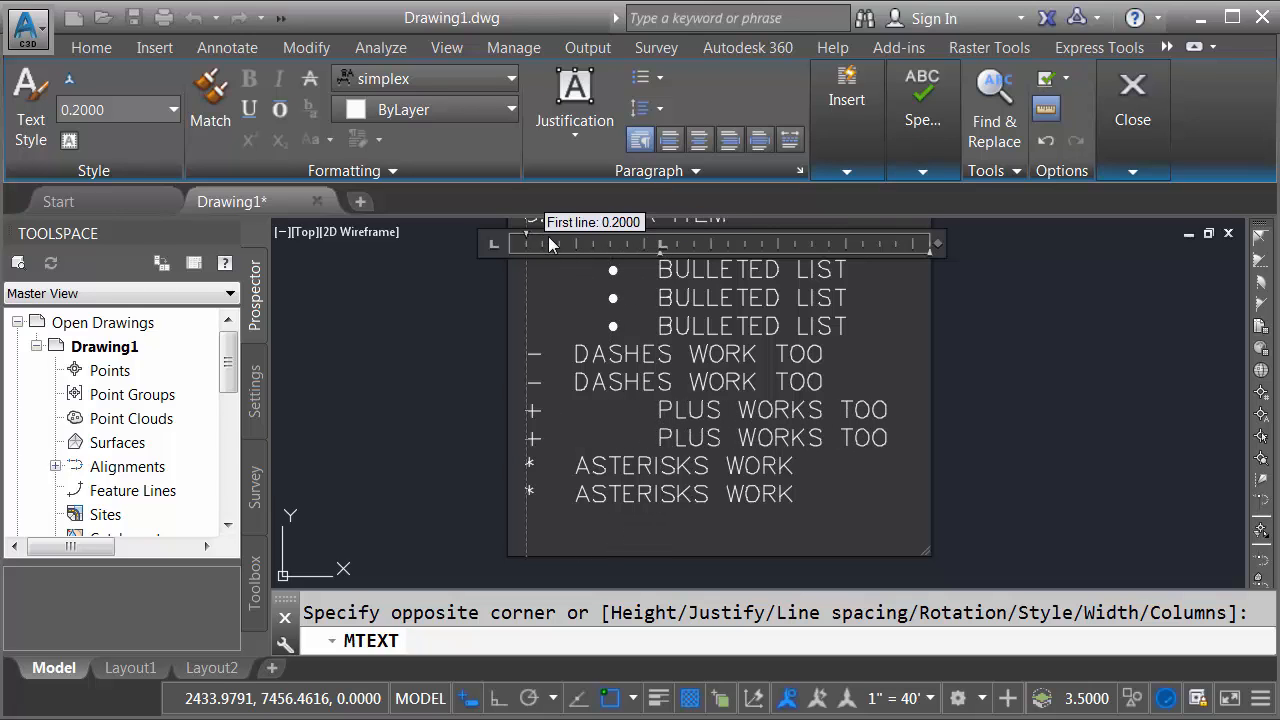
left_click_drag(549, 244, 610, 243)
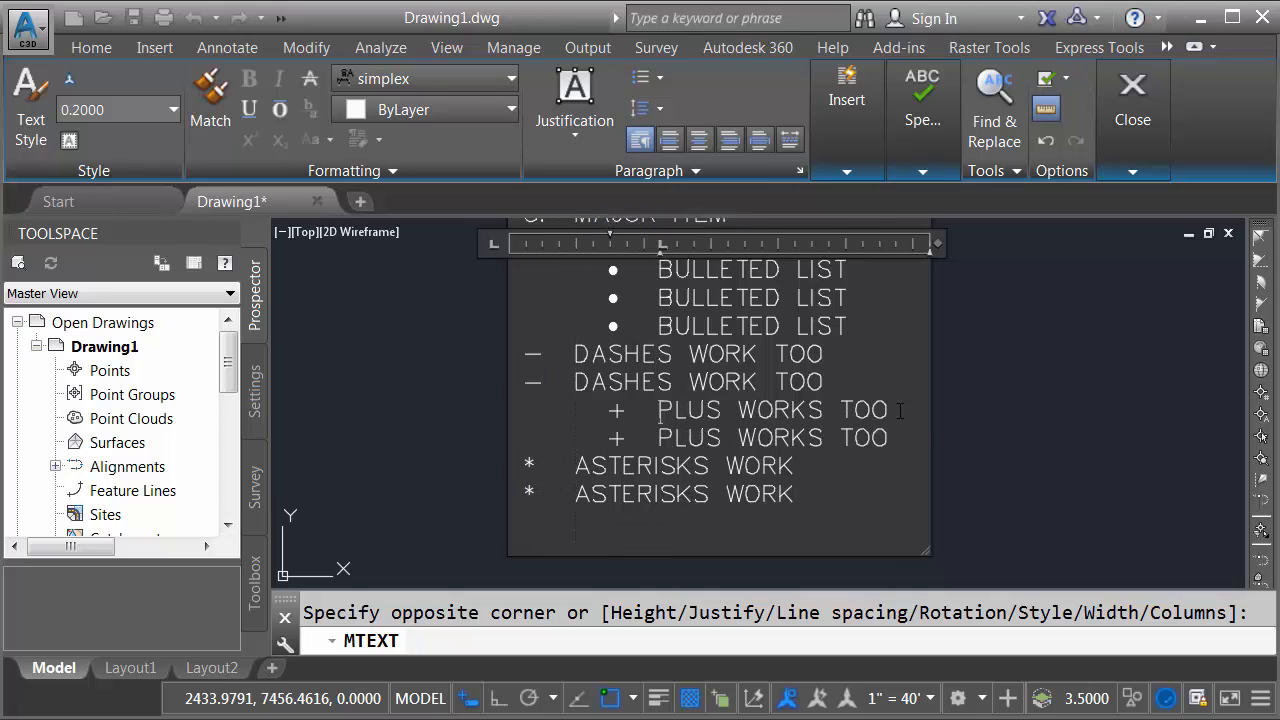
left_click(958, 387)
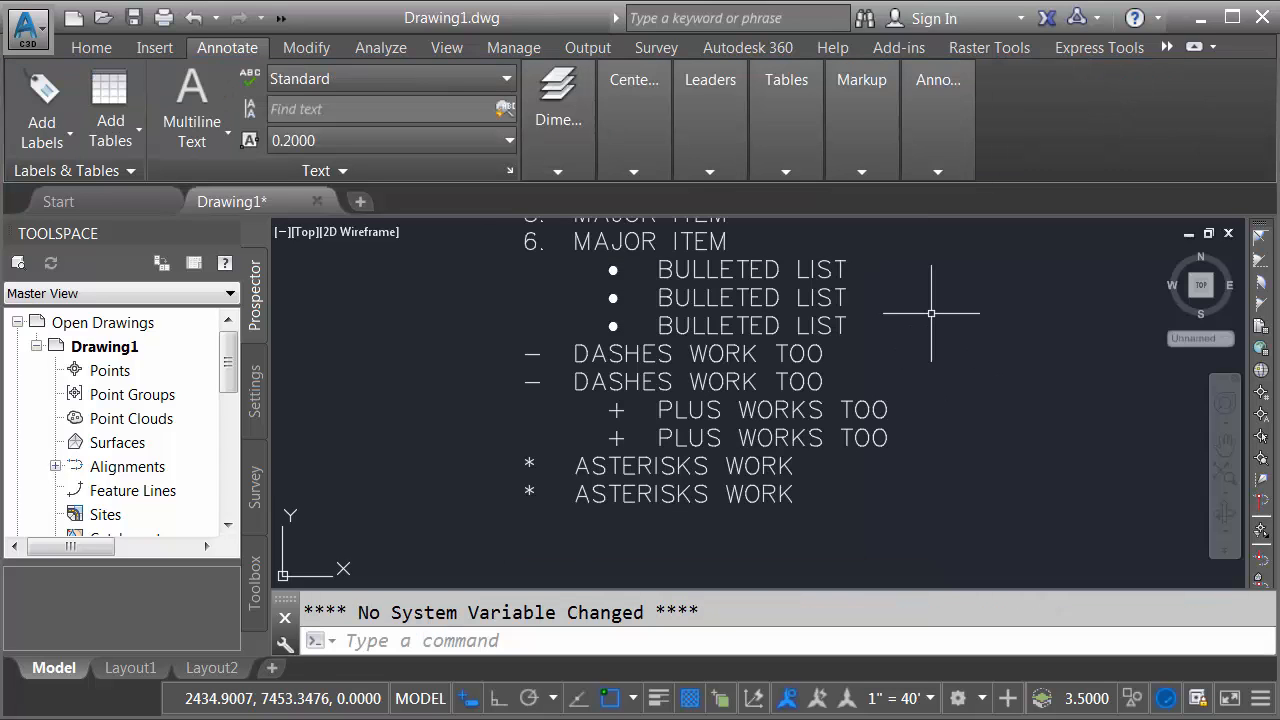
mouse_move(930, 314)
middle_mouse_down()
mouse_move(914, 510)
mouse_move(923, 577)
middle_mouse_up()
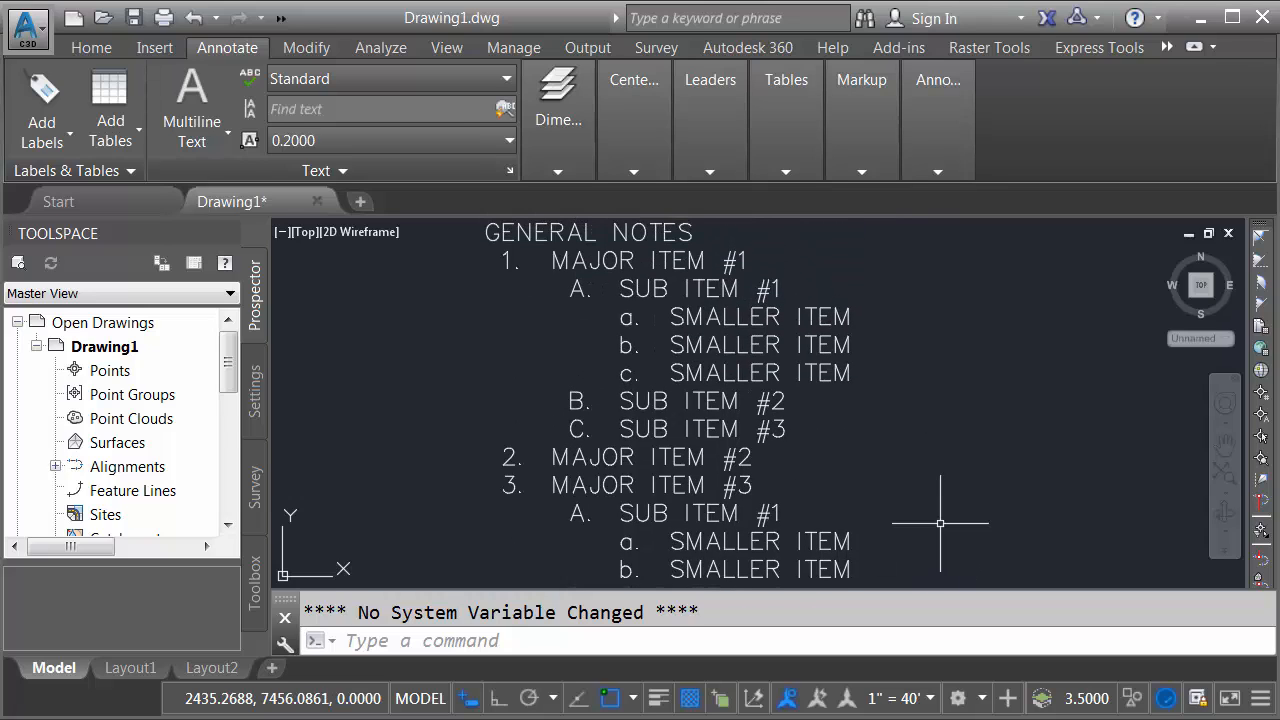